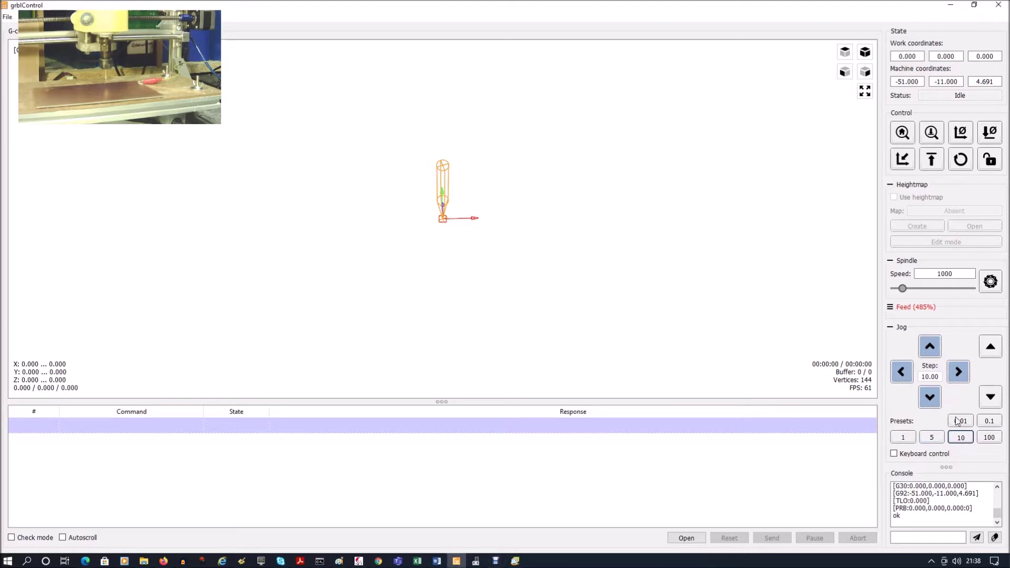
Jog 10 mm in Y-, X- and X+, then 5 mm in Y+ to reach X -30, Y -35
left_click(929, 400)
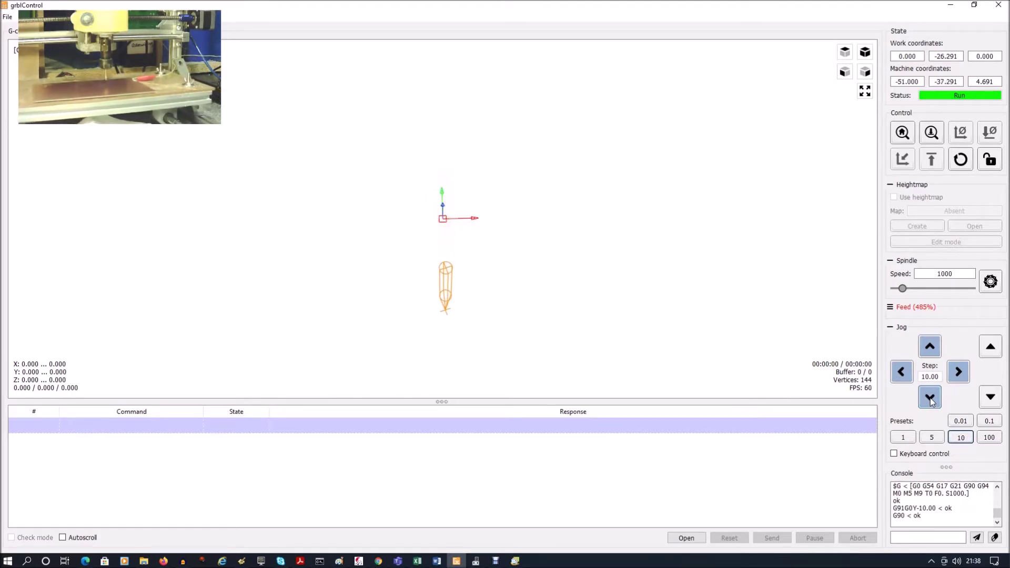
left_click(901, 371)
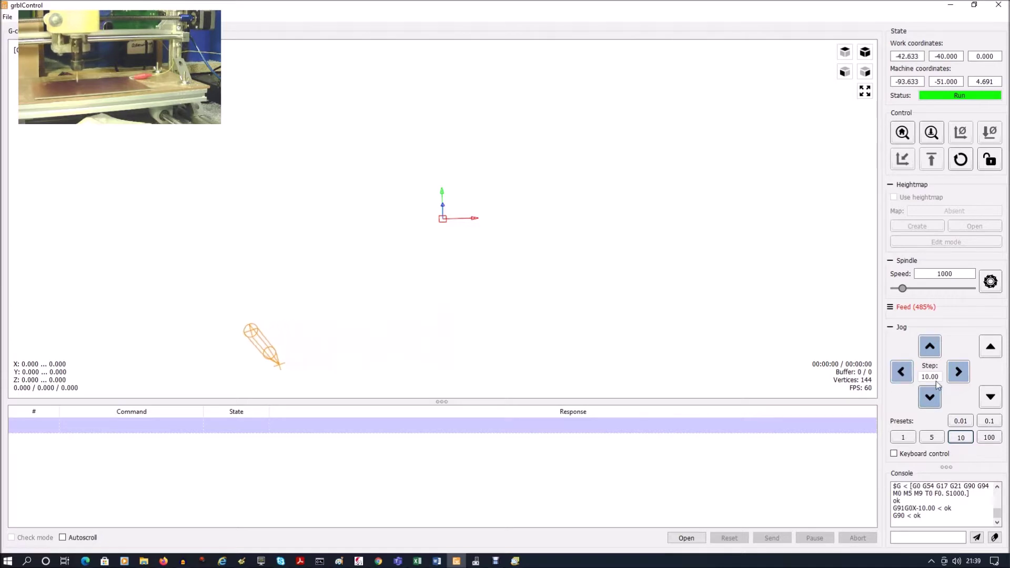
left_click(955, 373)
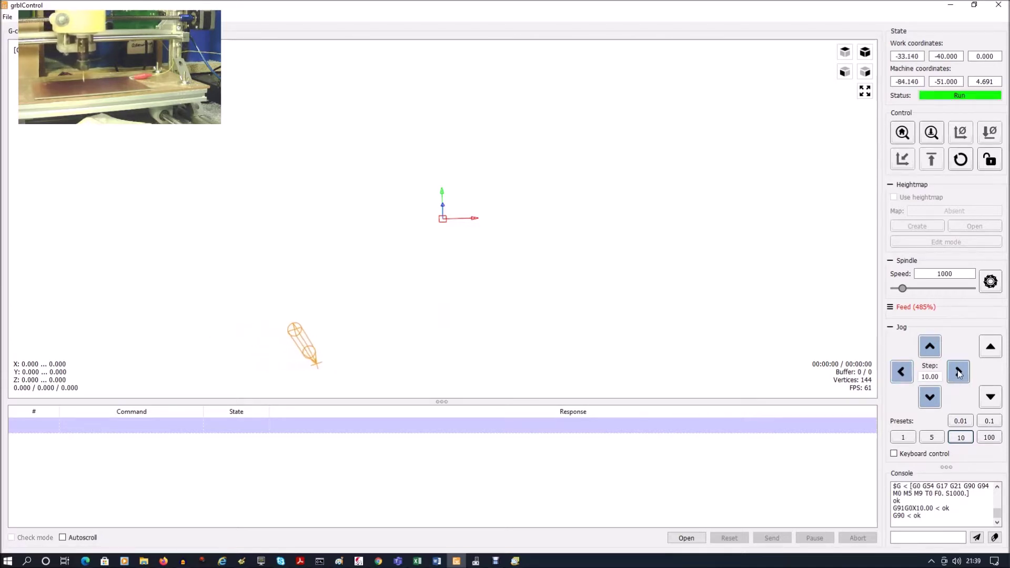
left_click(932, 438)
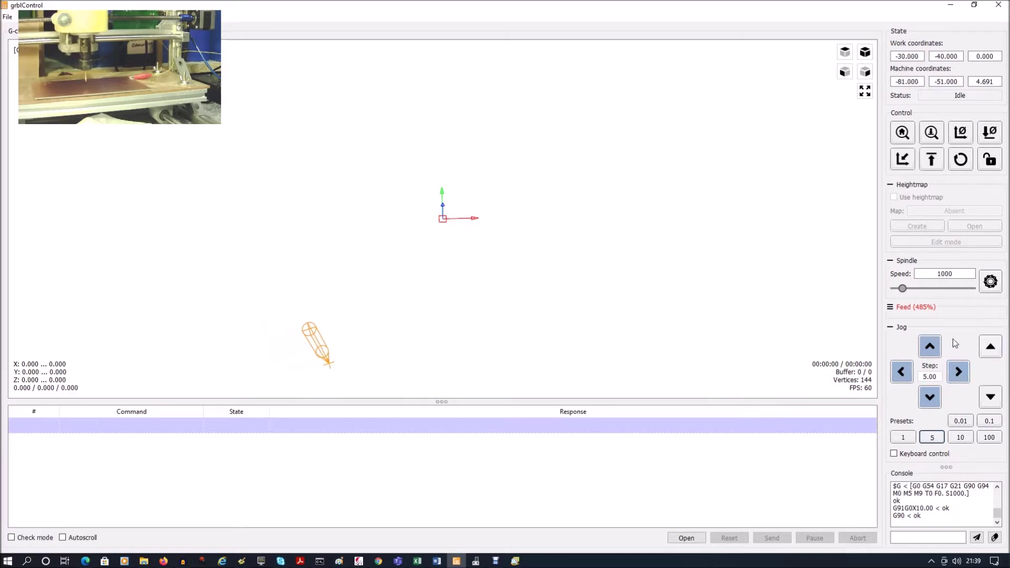
left_click(929, 346)
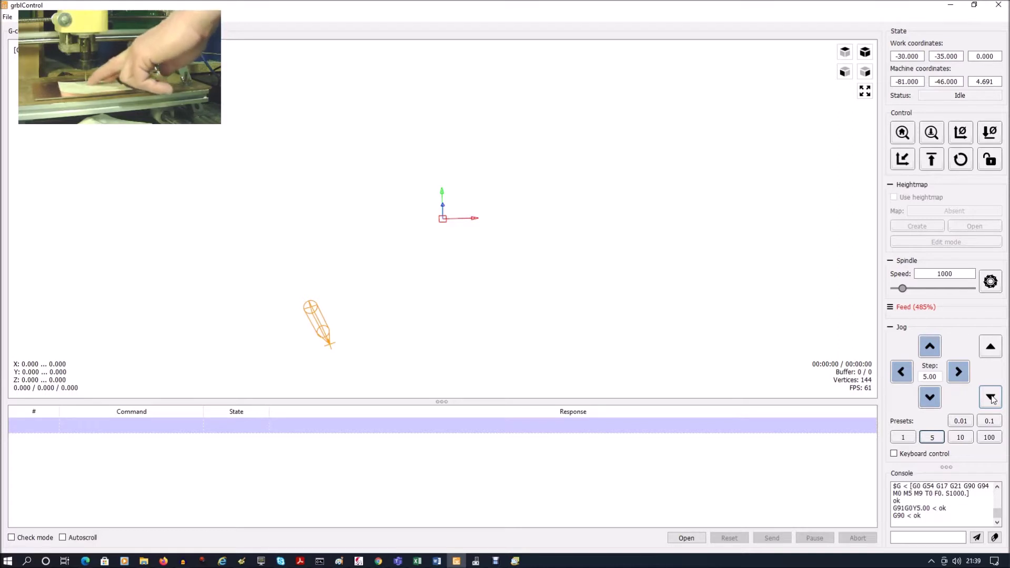
Lower the tool 5 mm toward the board in 1 mm steps
left_click(911, 440)
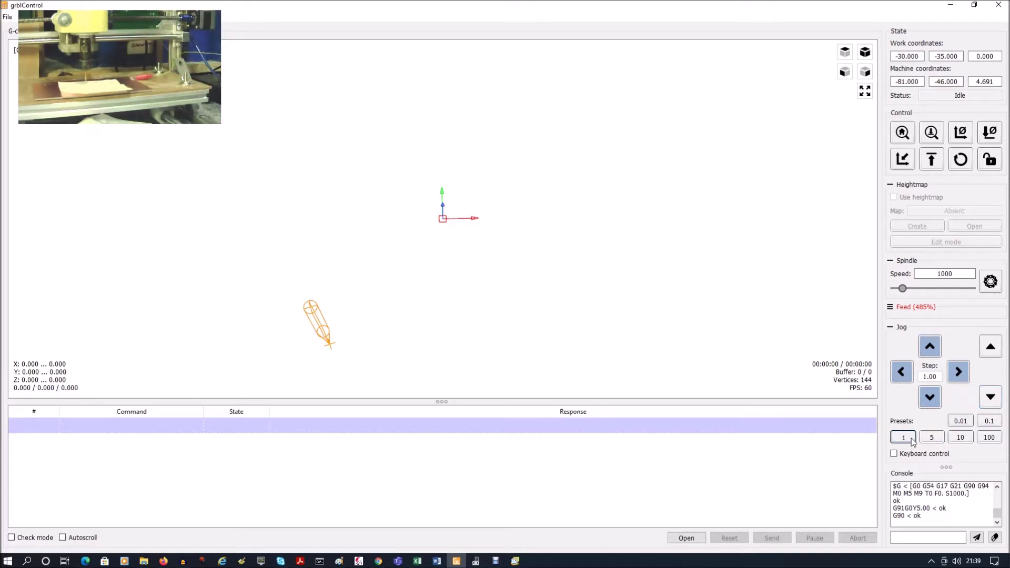
left_click(989, 399)
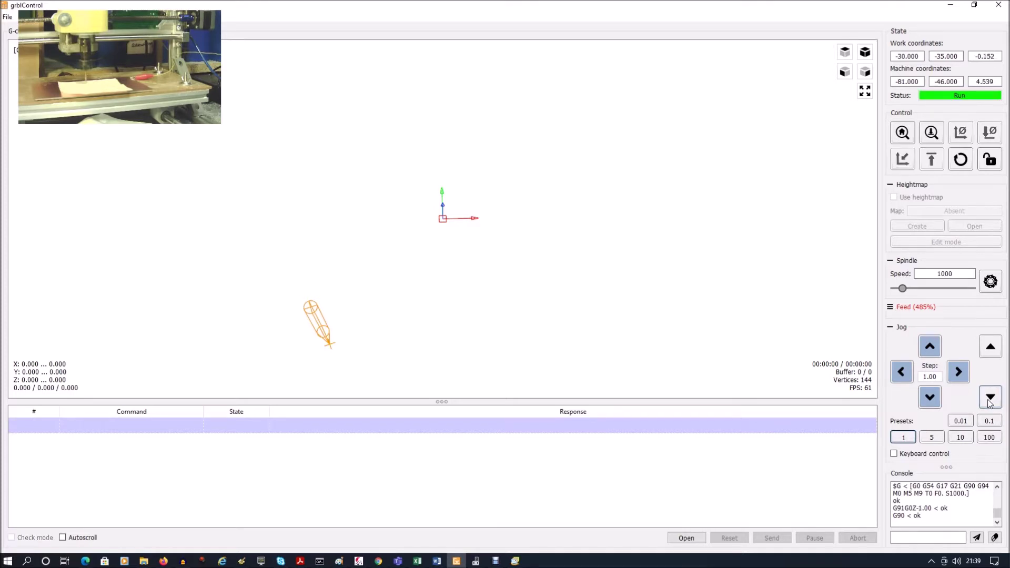
left_click(990, 399)
left_click(990, 398)
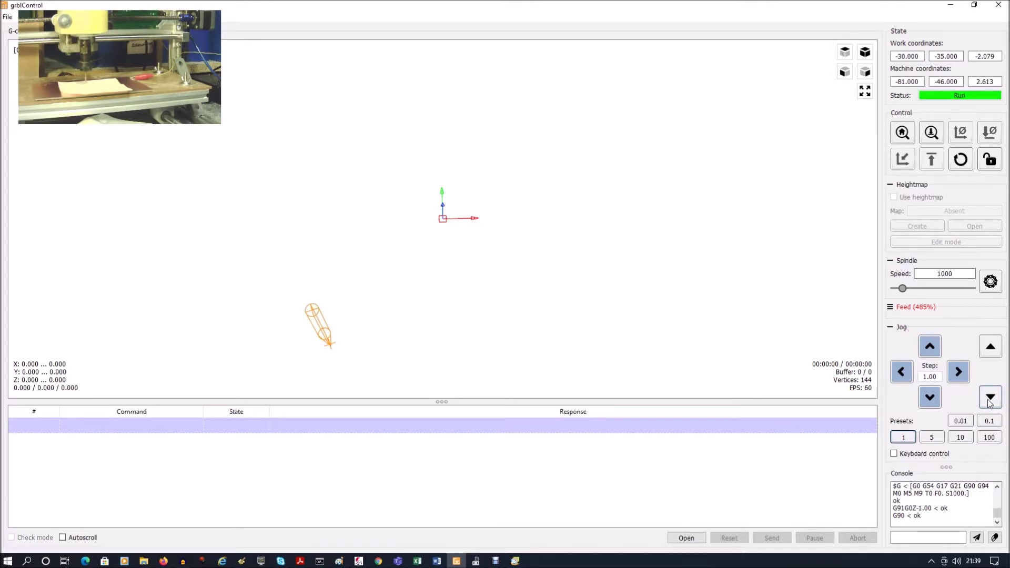
left_click(990, 399)
left_click(990, 399)
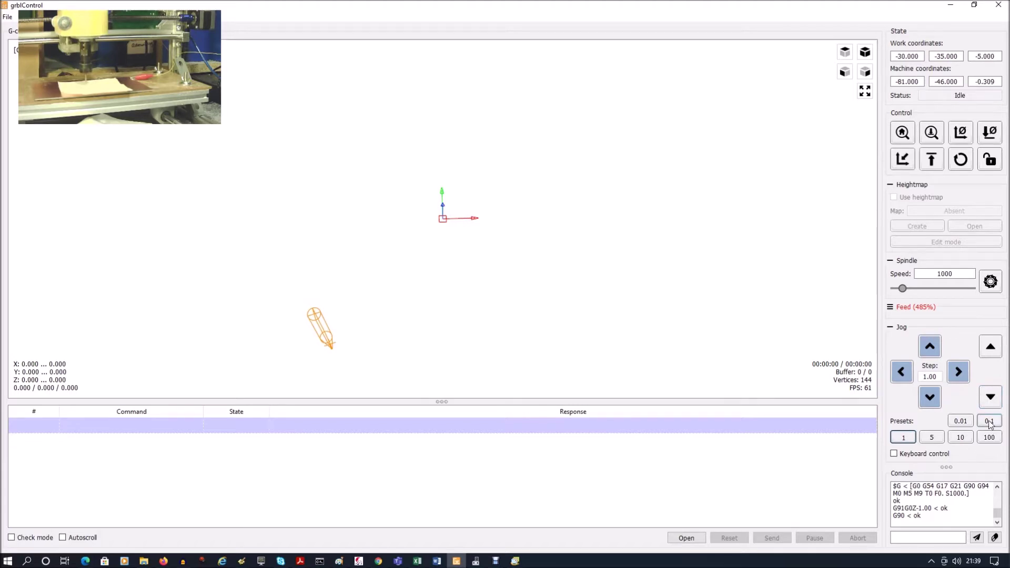
Lower the tool in 0.1 mm steps until it touches the board at work Z -6.700
left_click(989, 422)
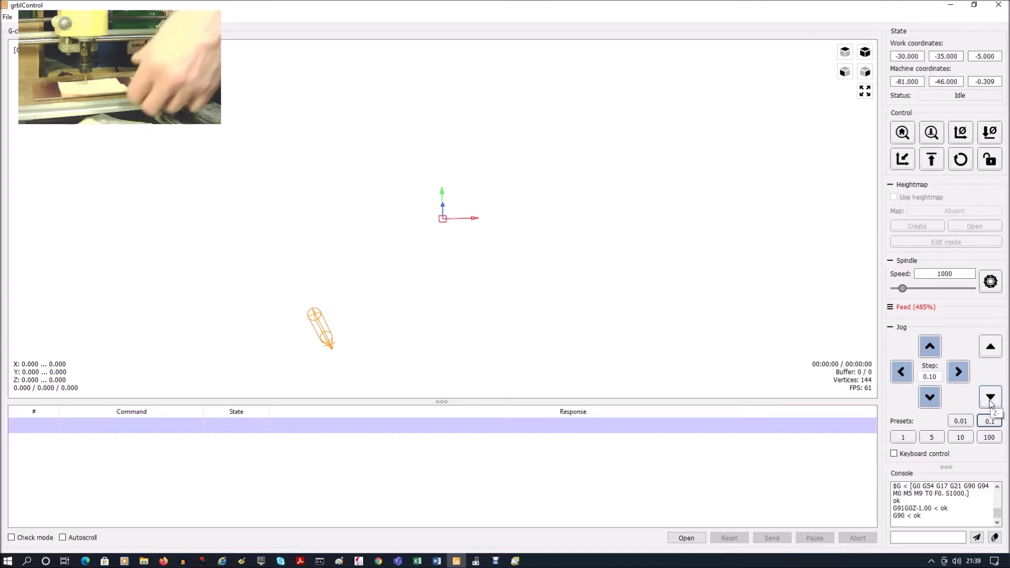
left_click(990, 398)
left_click(990, 398)
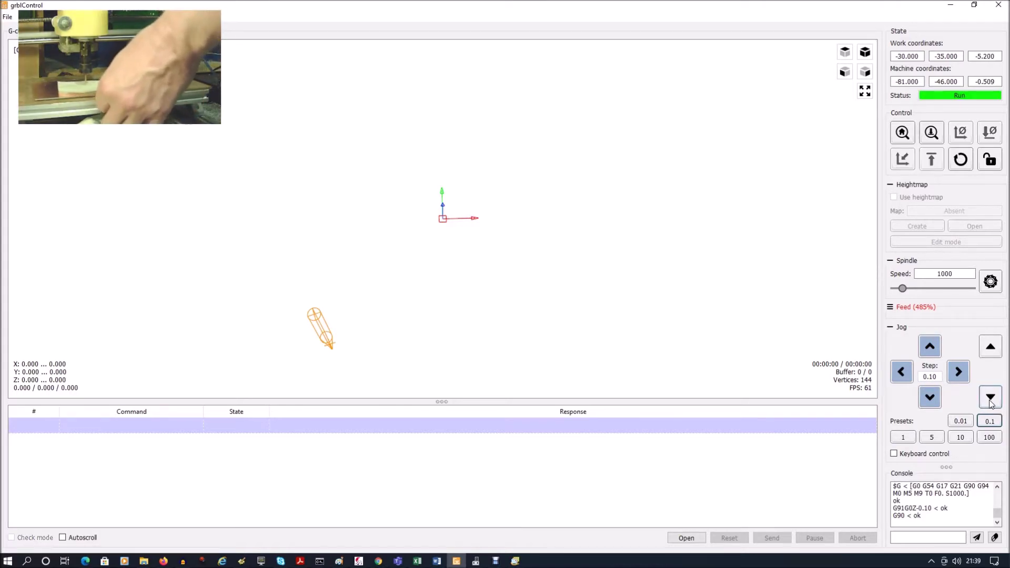
left_click(990, 398)
left_click(990, 398)
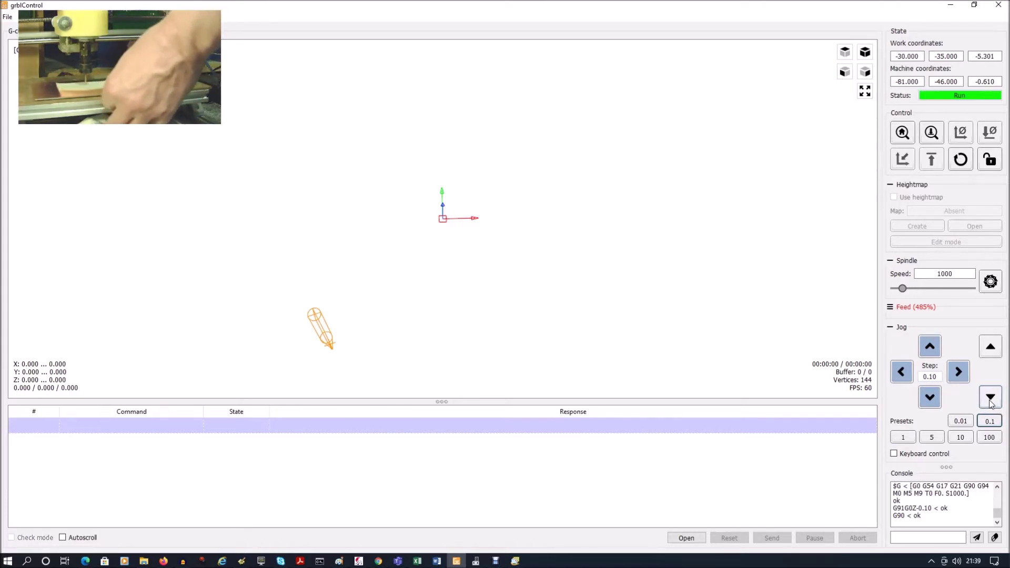
left_click(991, 398)
left_click(990, 398)
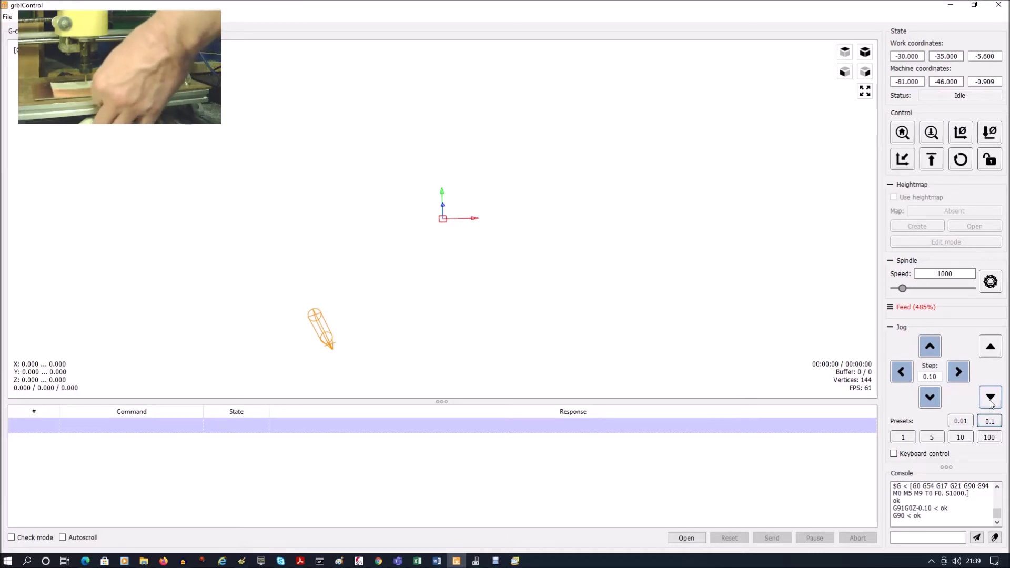
left_click(990, 399)
left_click(990, 398)
left_click(991, 398)
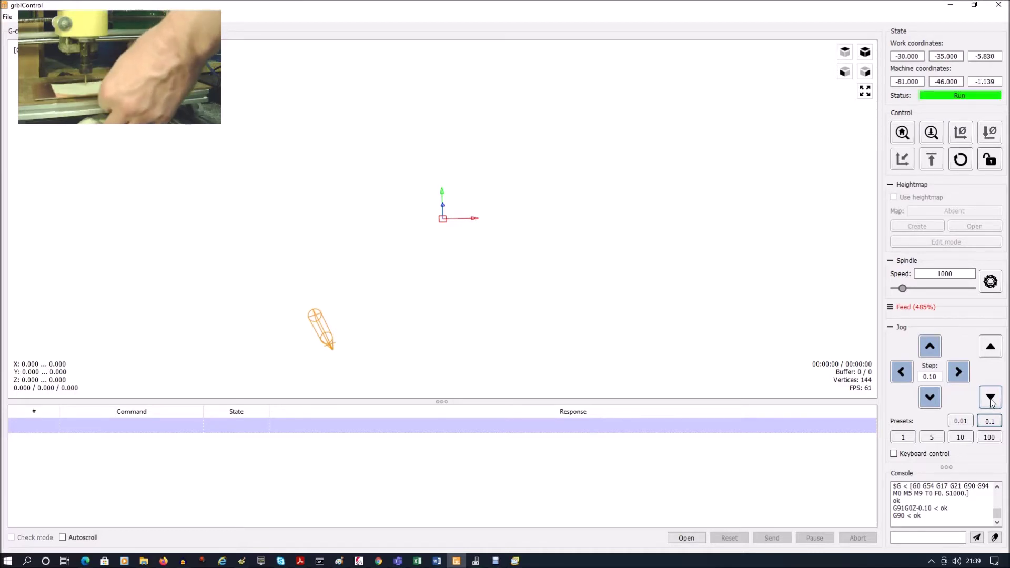
left_click(990, 398)
left_click(990, 398)
left_click(990, 398)
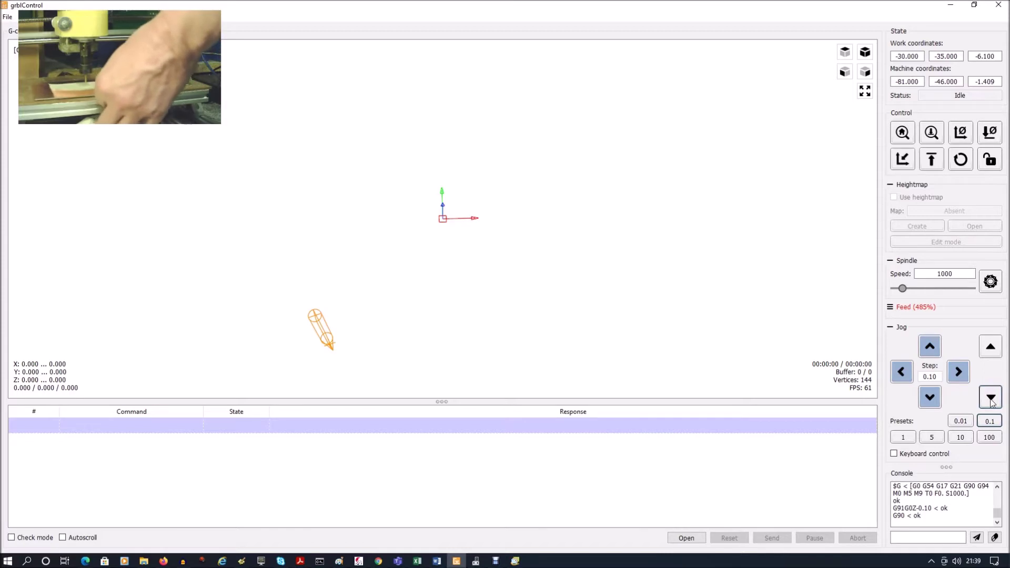
left_click(991, 399)
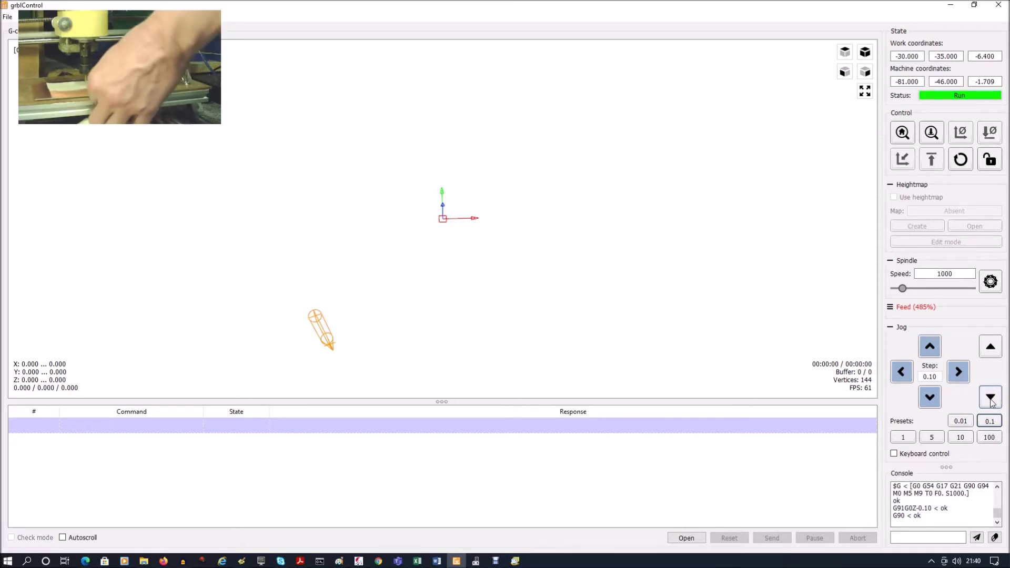
left_click(991, 400)
left_click(992, 400)
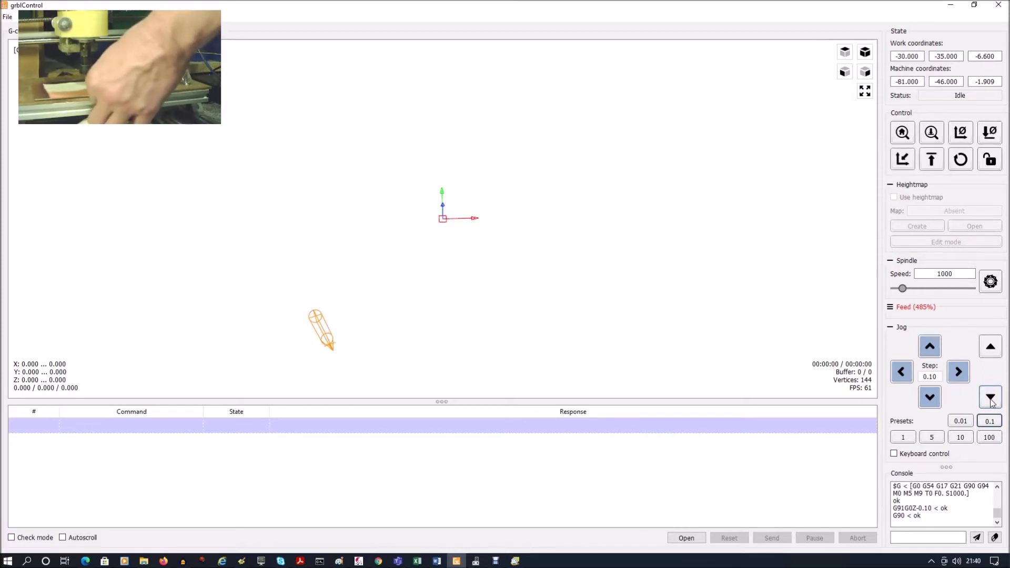
left_click(991, 400)
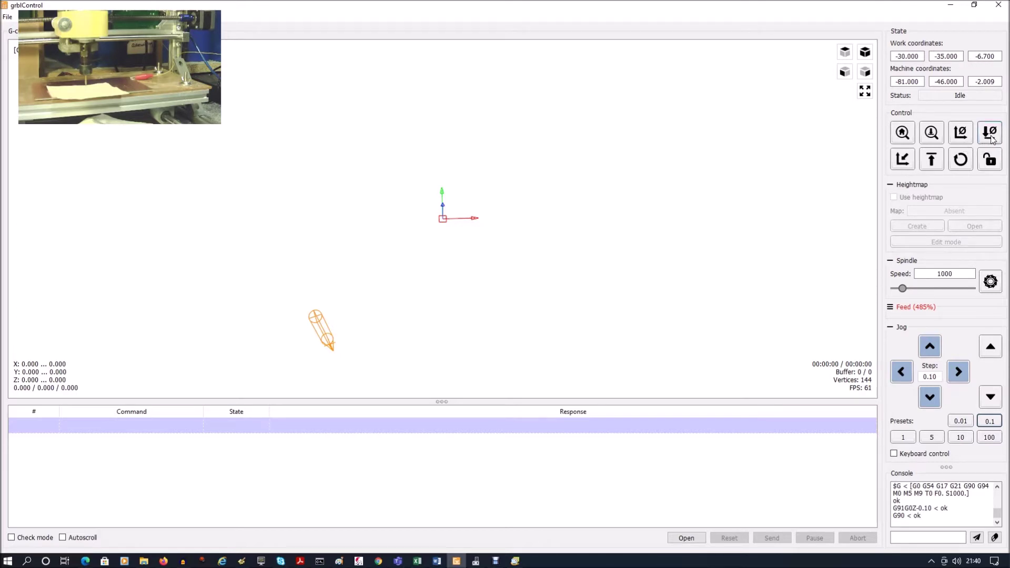
Zero work Z at the board surface with the Zero Z button
left_click(989, 132)
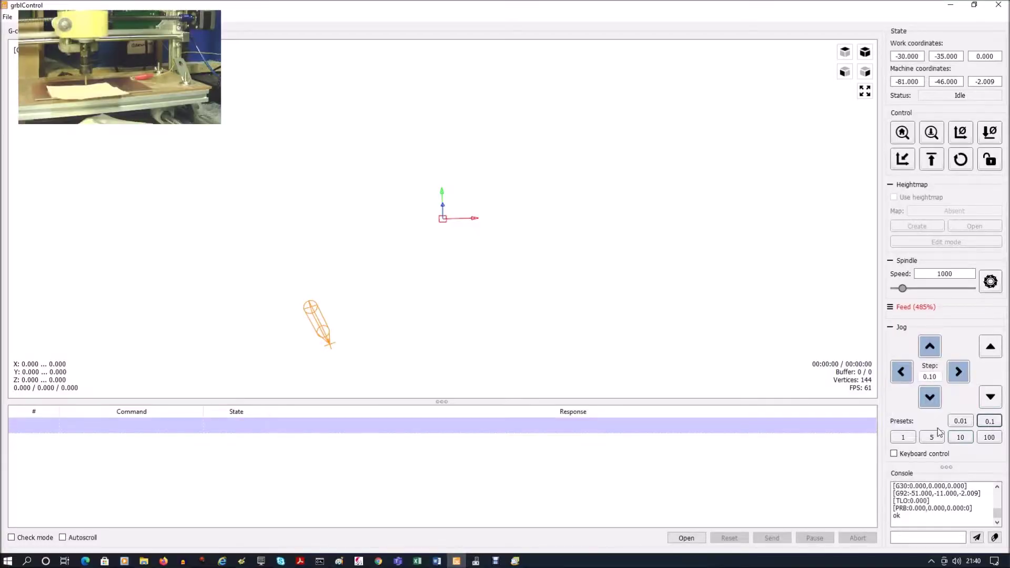
With 5 mm steps, raise the tool to Z 5 and jog 10 mm in negative Y
left_click(931, 437)
left_click(990, 345)
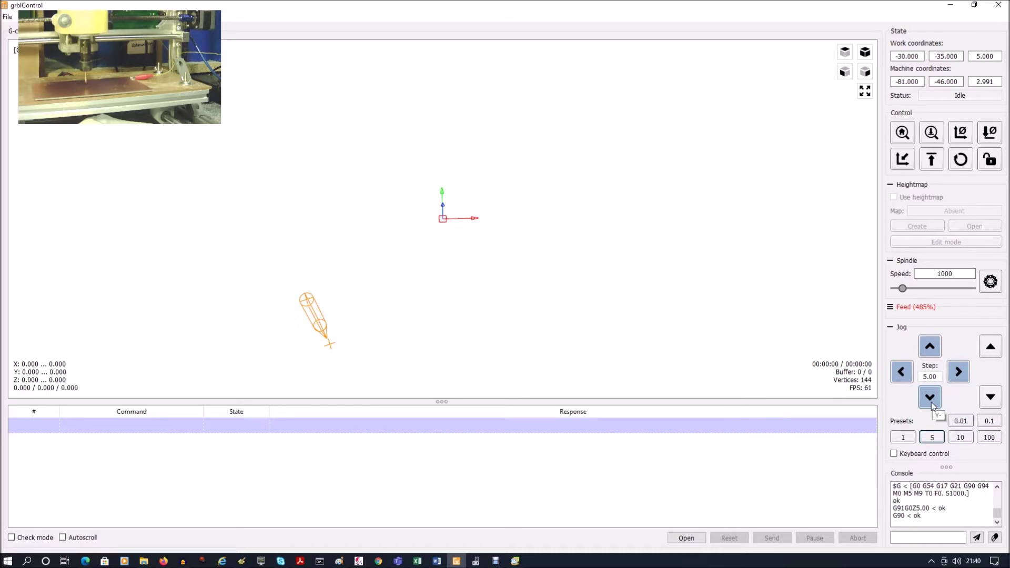
left_click(930, 400)
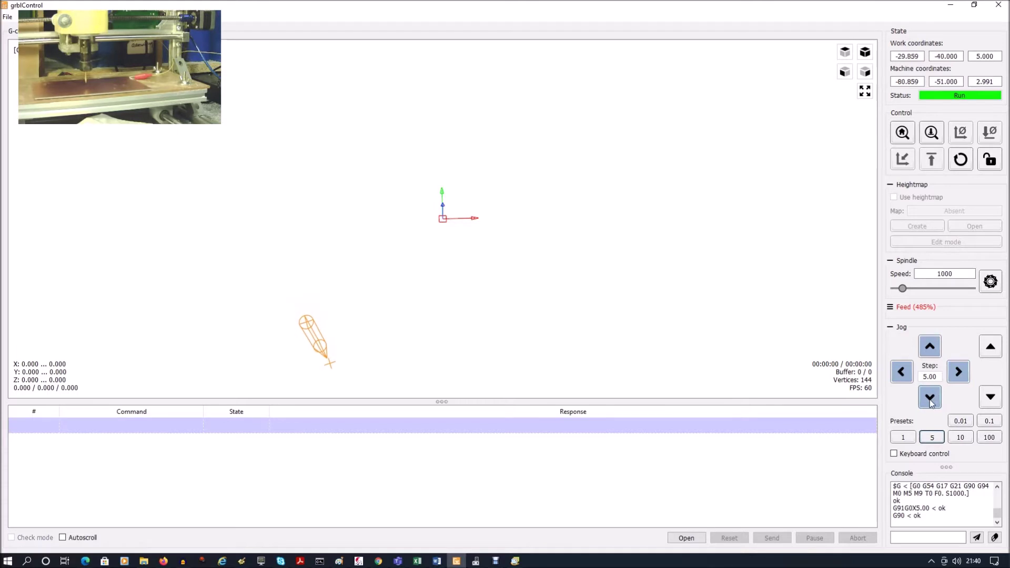
left_click(930, 400)
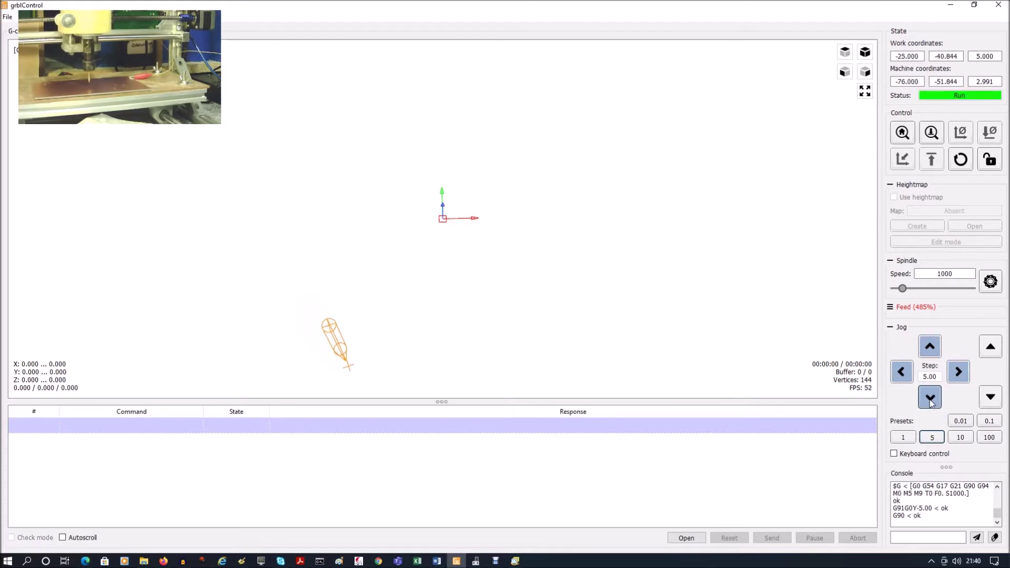
Jog 20 mm in positive X and 10 mm in negative Y to X 50, Y -80
left_click(959, 373)
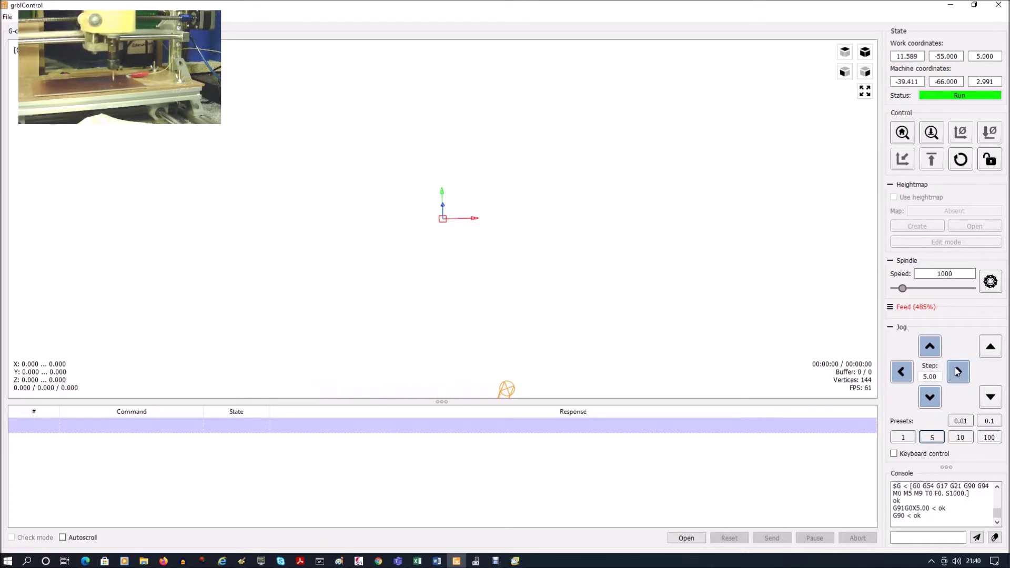
left_click(958, 371)
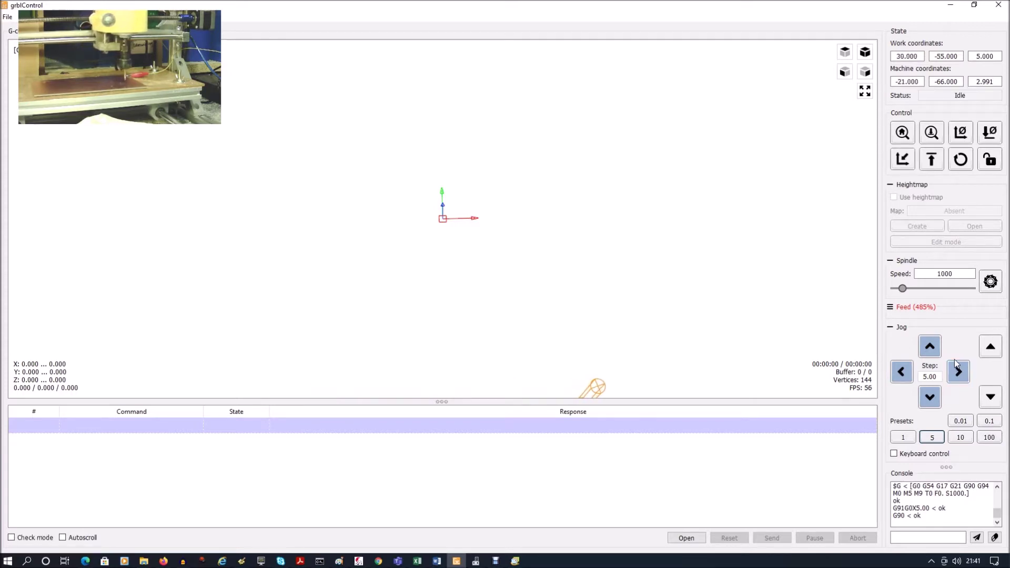
left_click(958, 374)
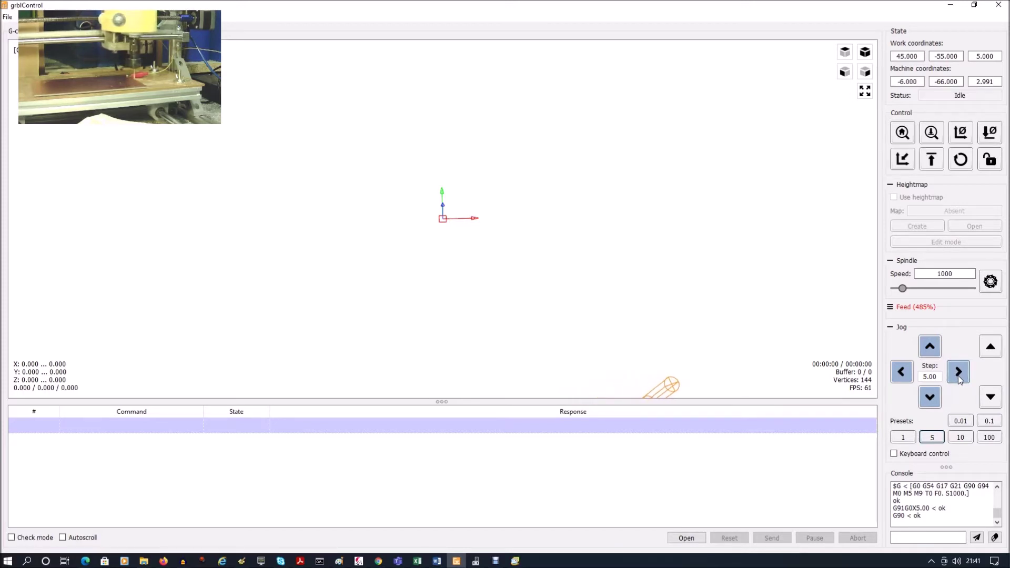
left_click(957, 376)
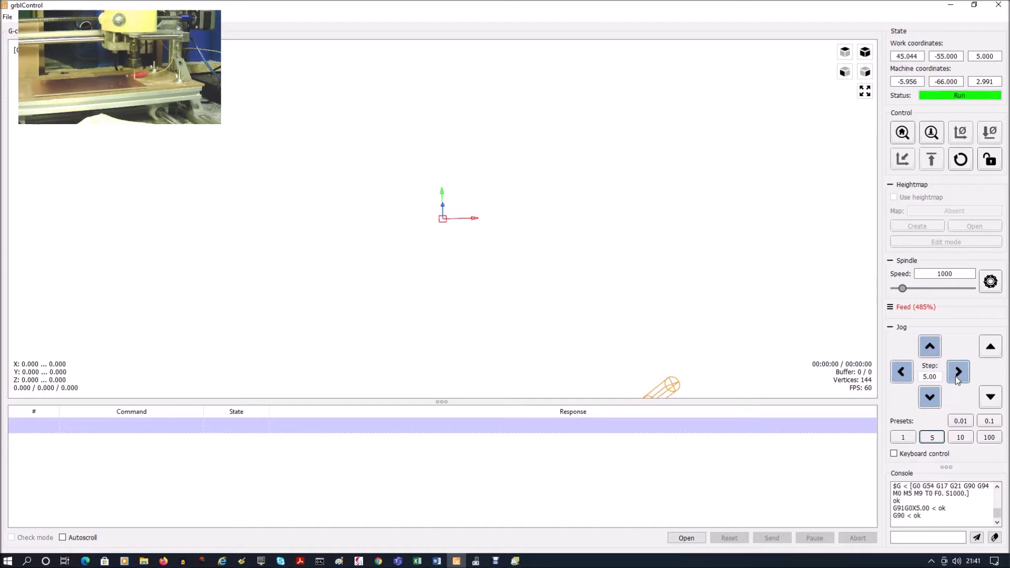
left_click(930, 398)
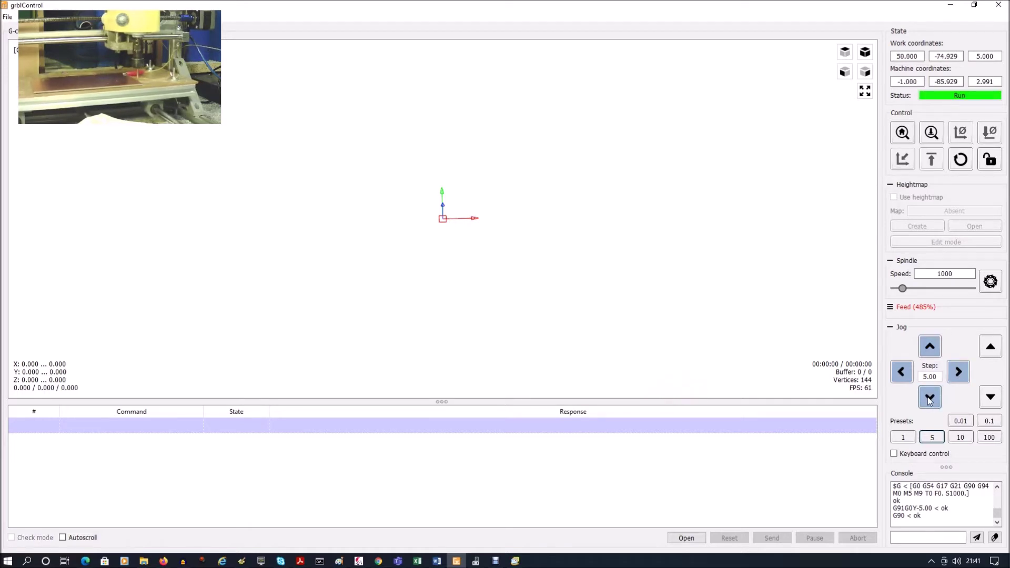
left_click(928, 399)
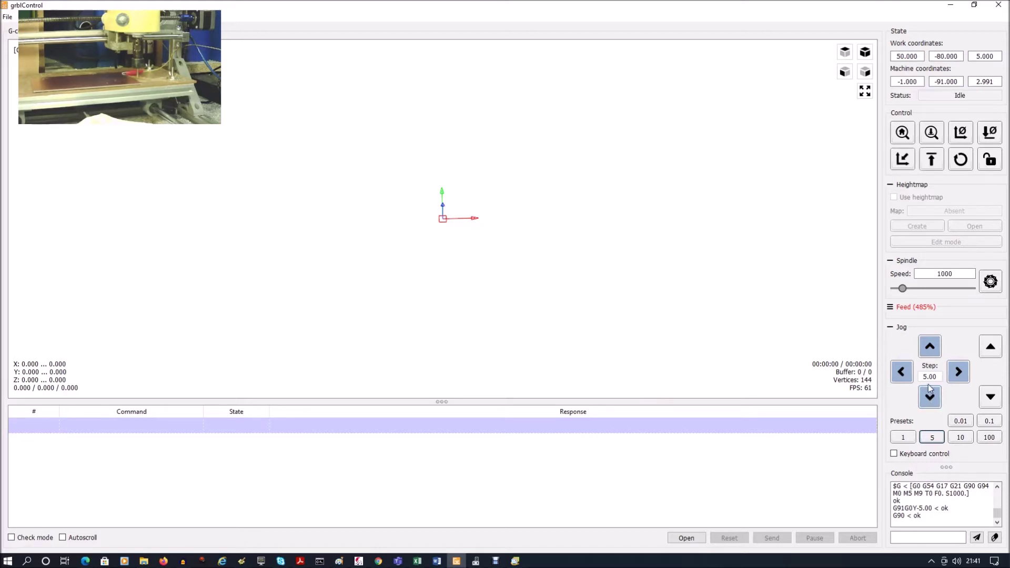
Lower the tool in 1 mm steps to work Z 0, then lift it to Z 1
left_click(910, 438)
left_click(983, 403)
left_click(983, 404)
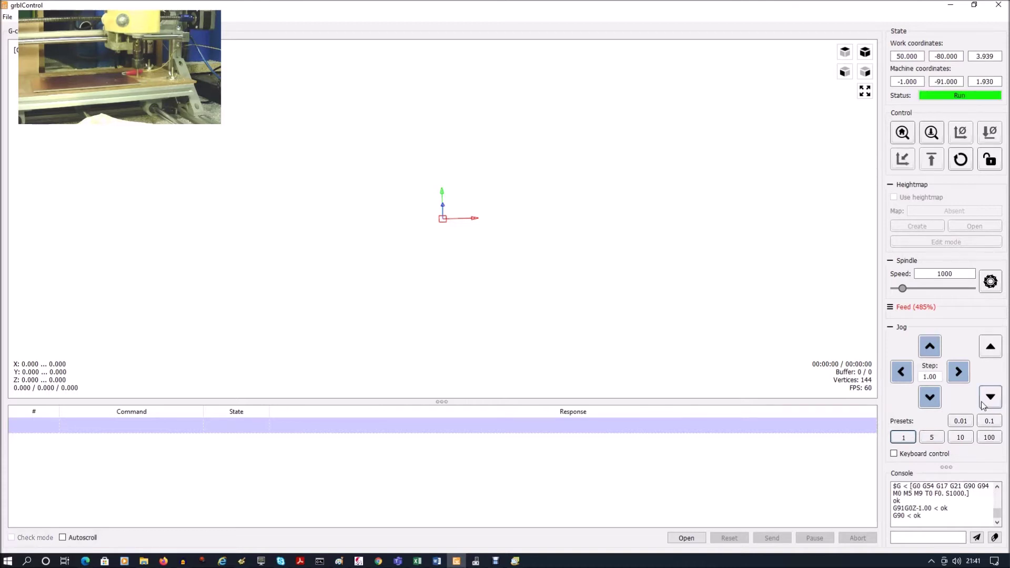
left_click(983, 403)
left_click(983, 404)
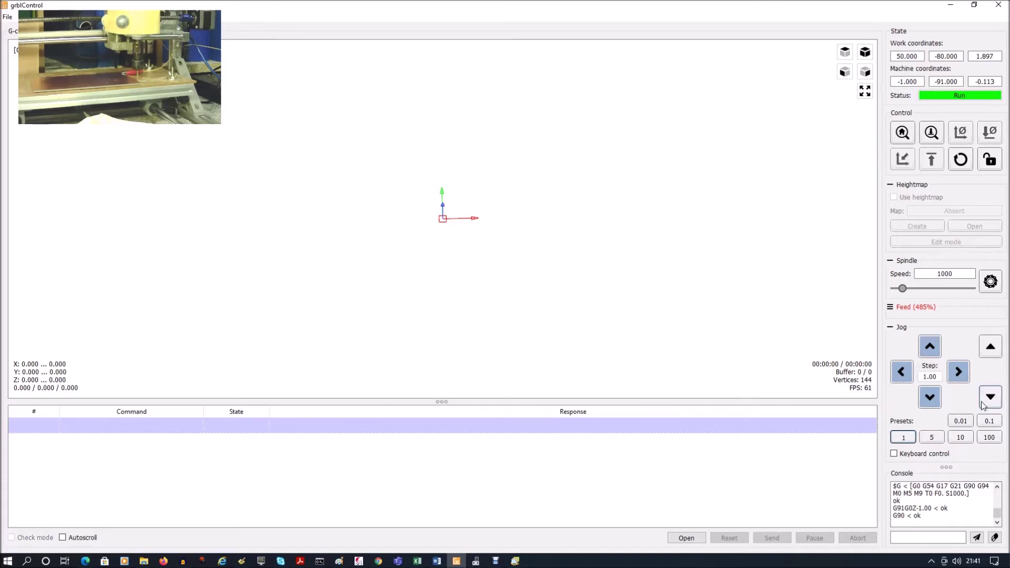
left_click(983, 404)
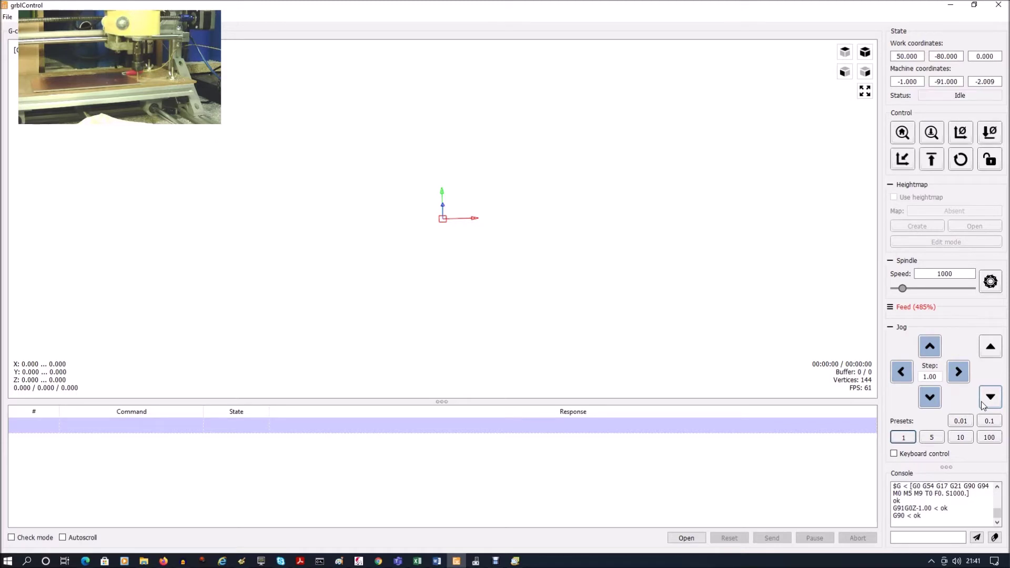
left_click(987, 351)
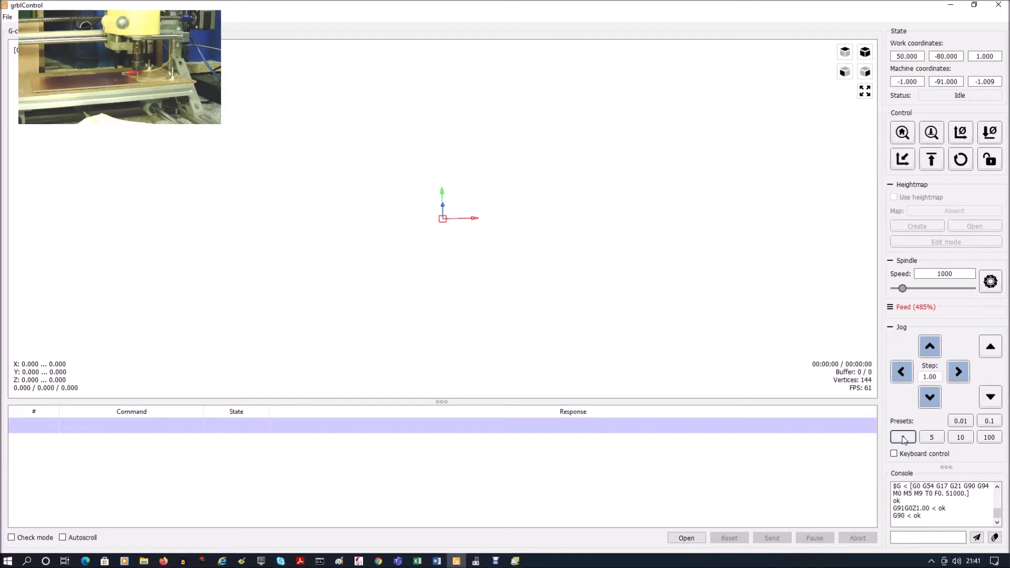
Nudge the tool to X 52, Y -83 in 1 mm steps and zero XY there
left_click(932, 398)
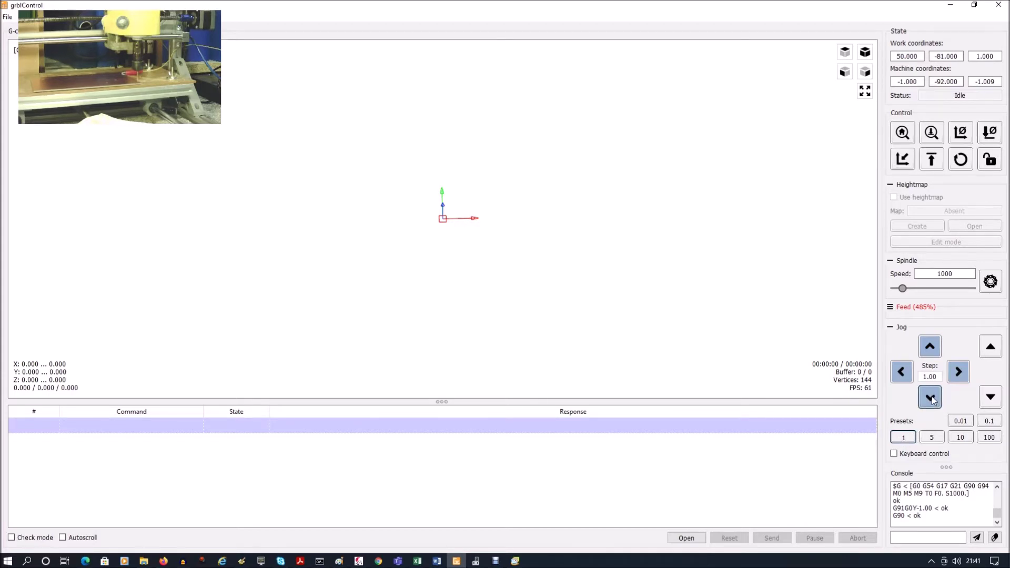
left_click(932, 397)
left_click(932, 398)
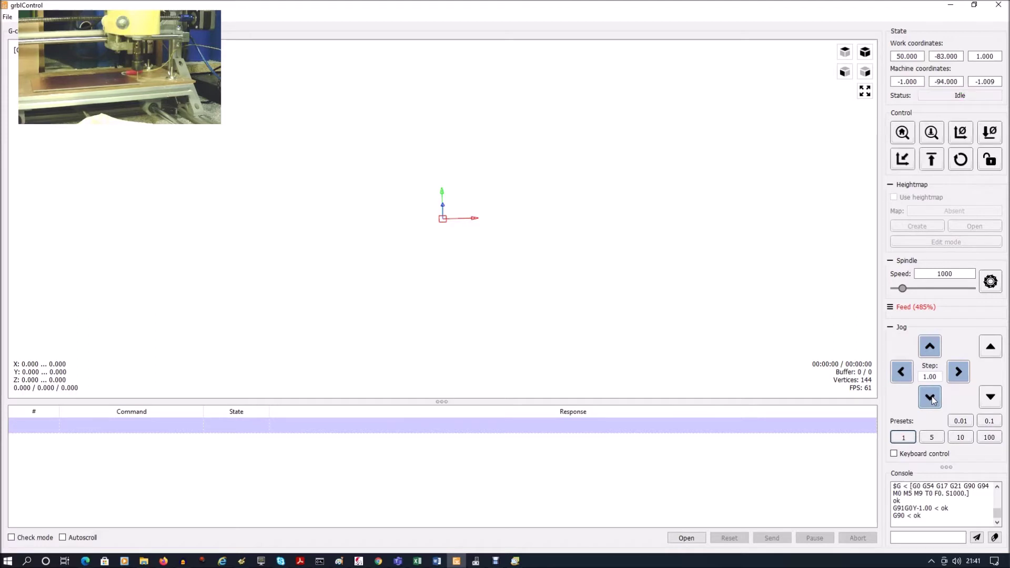
left_click(955, 377)
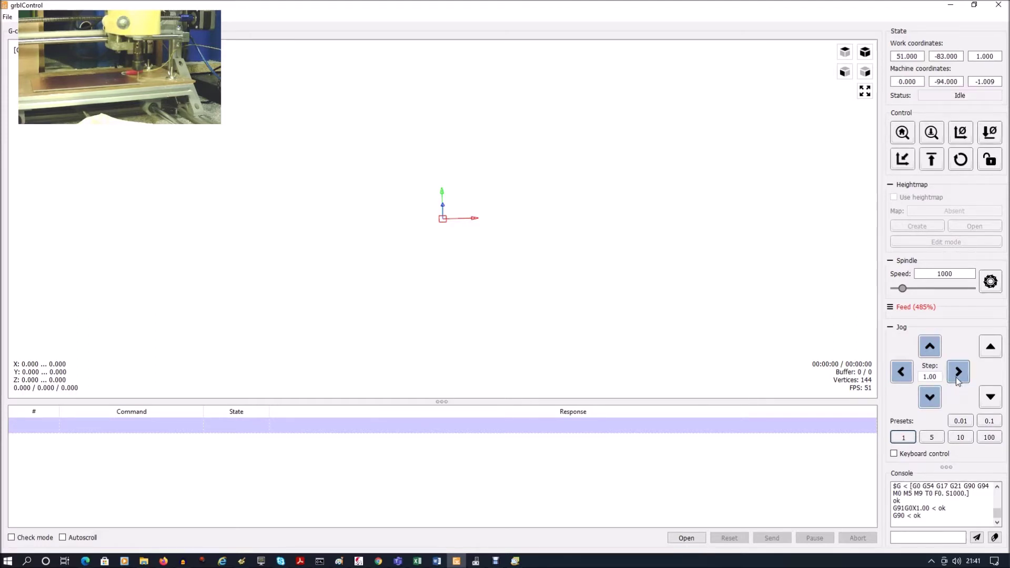
left_click(956, 377)
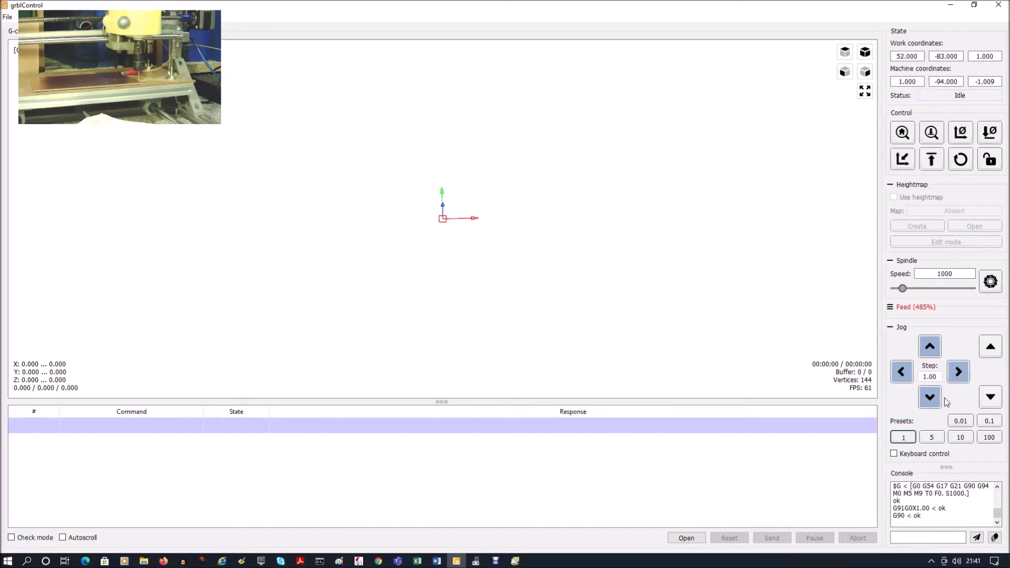
left_click(959, 136)
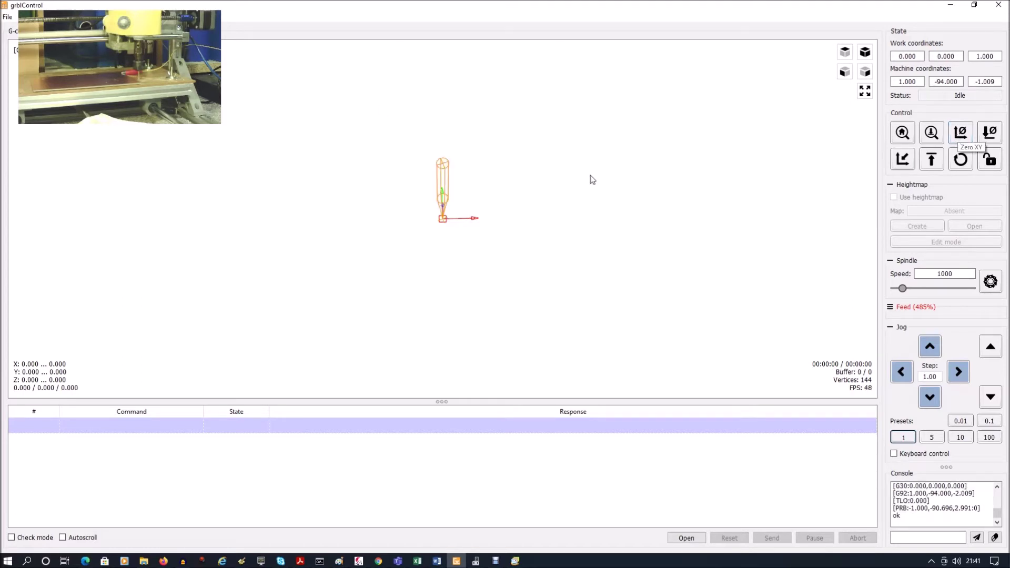
Load PSU_Lin_Opamp.bot.etch.tap from the recent files list
left_click(6, 17)
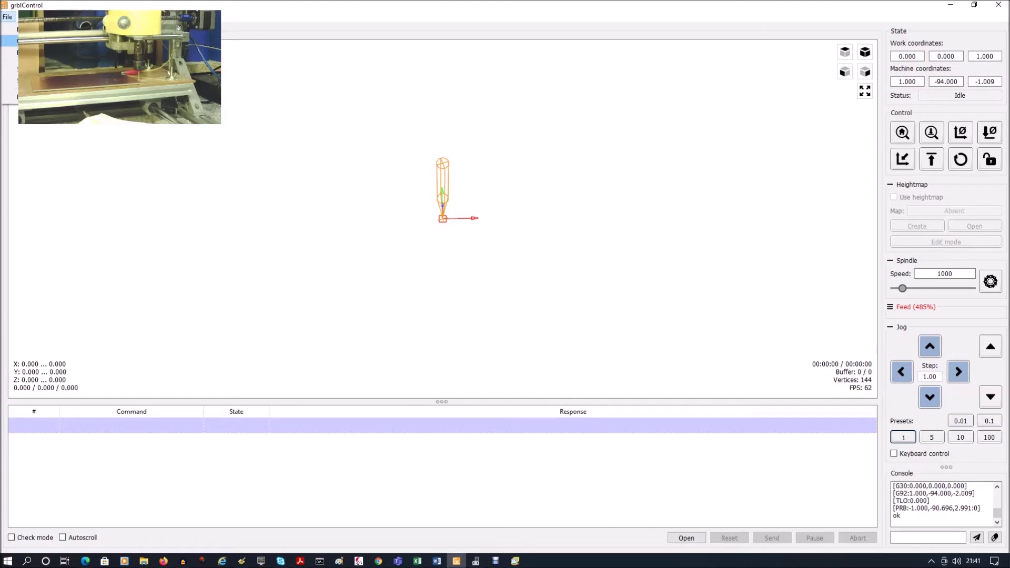
mouse_move(10, 53)
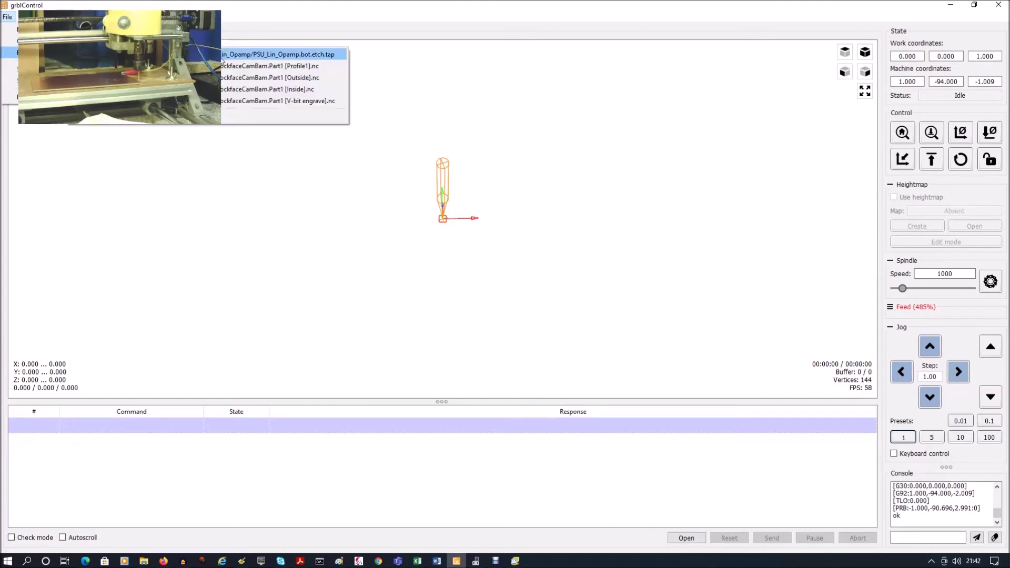
left_click(222, 56)
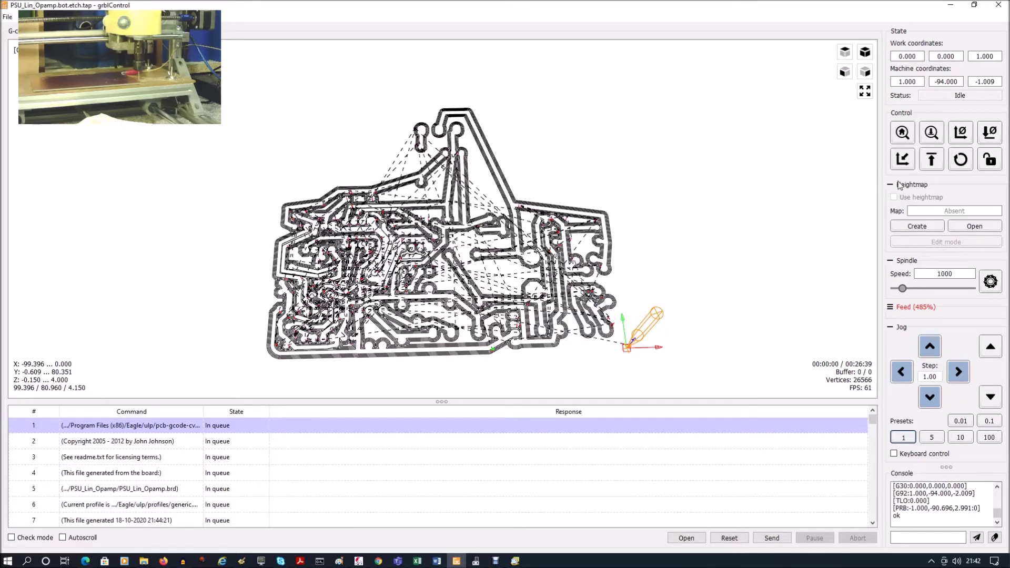
Create a new heightmap from the Heightmap panel
left_click(917, 227)
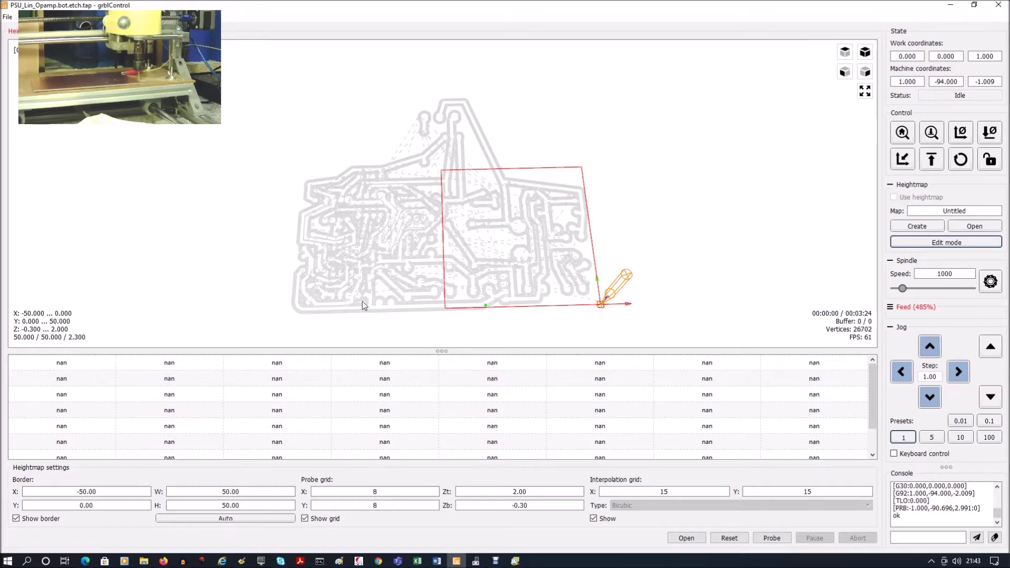
Set the heightmap border X to -100 and its width to 100
left_click(84, 492)
key("BackSpace")
type("10")
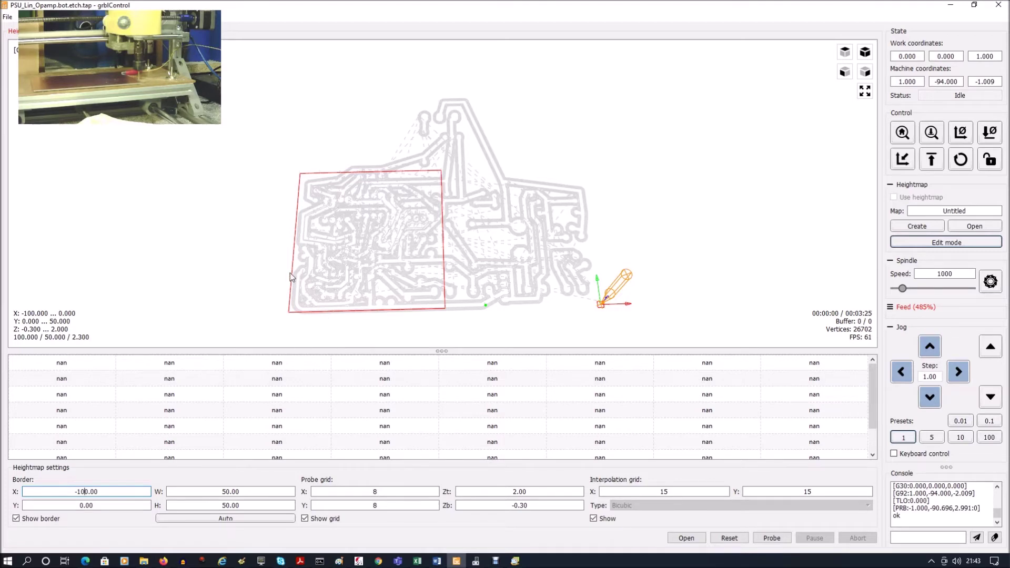
key("Tab")
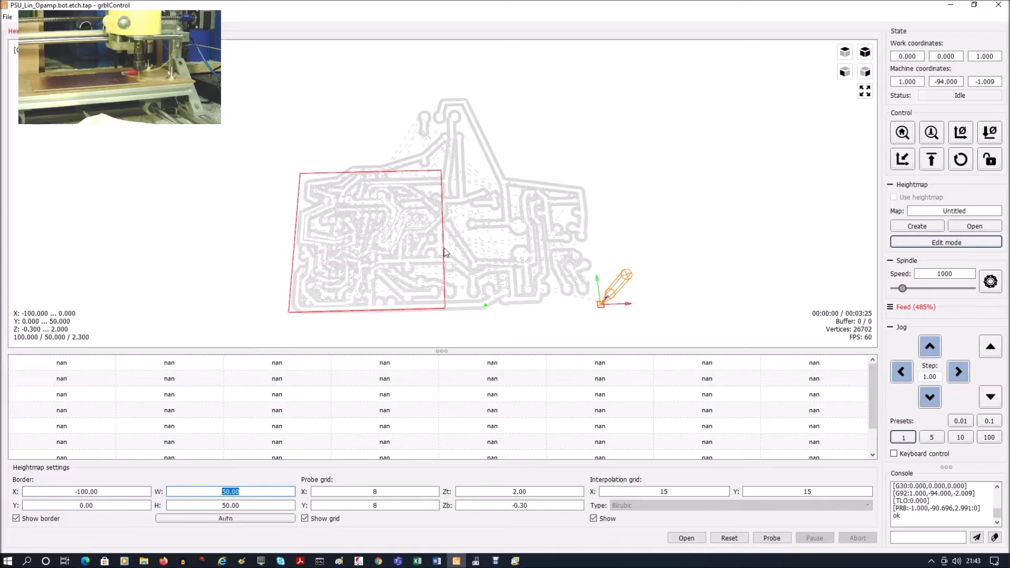
type("100")
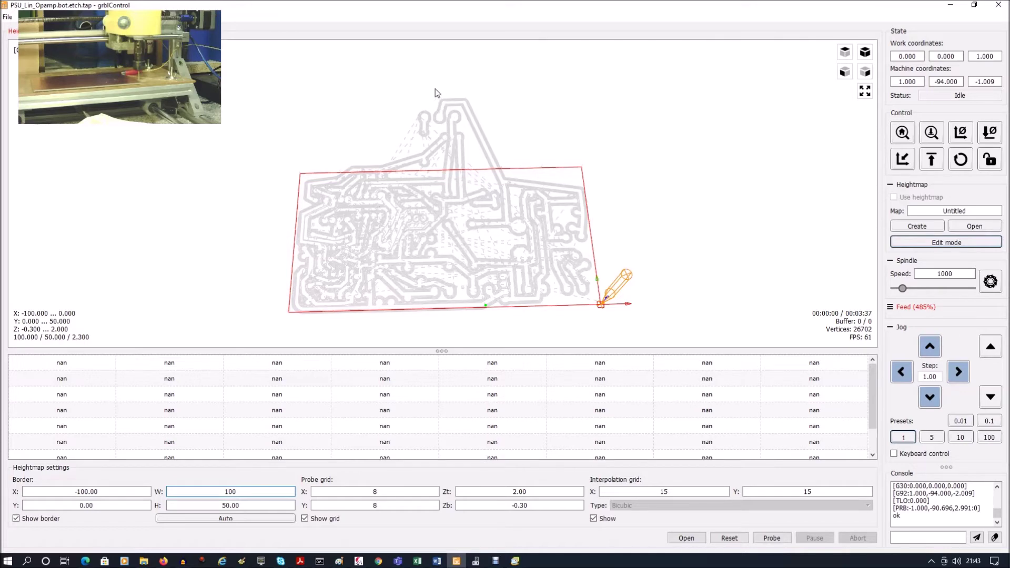
left_click(224, 505)
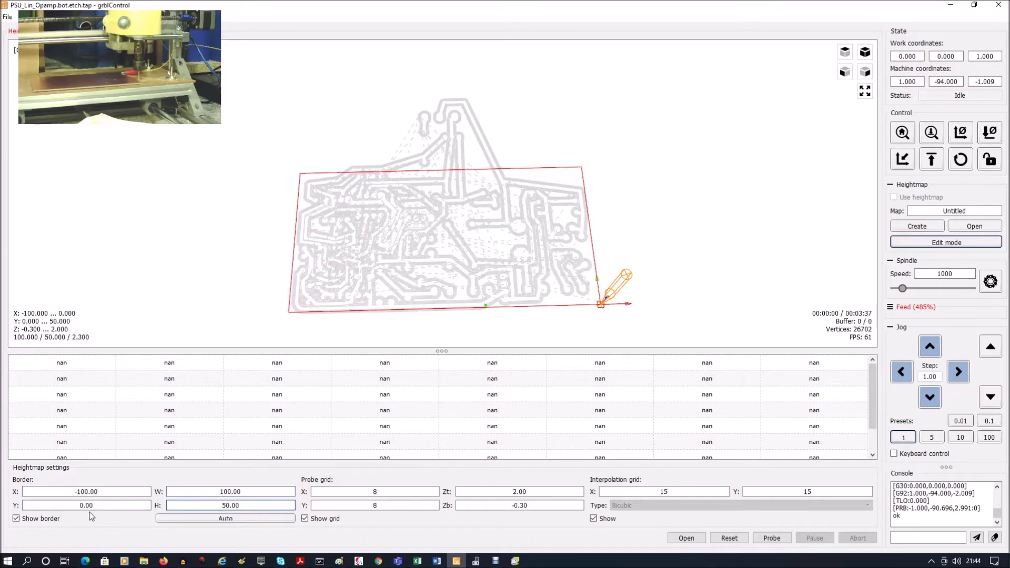
Set the heightmap border height to 80
key("BackSpace")
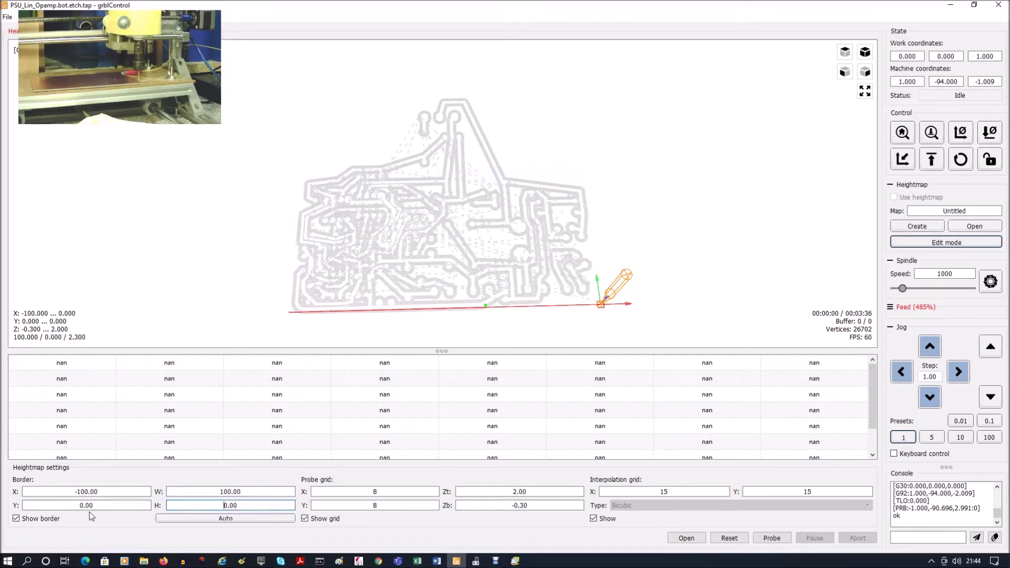
type("70")
key("Delete")
key("Tab")
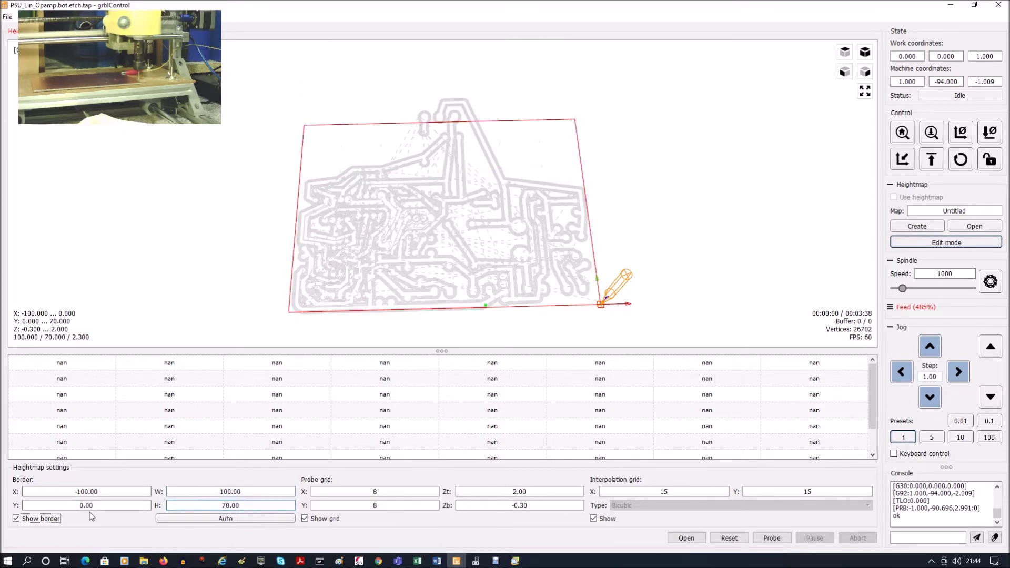
left_click(226, 505)
key("BackSpace")
type("8")
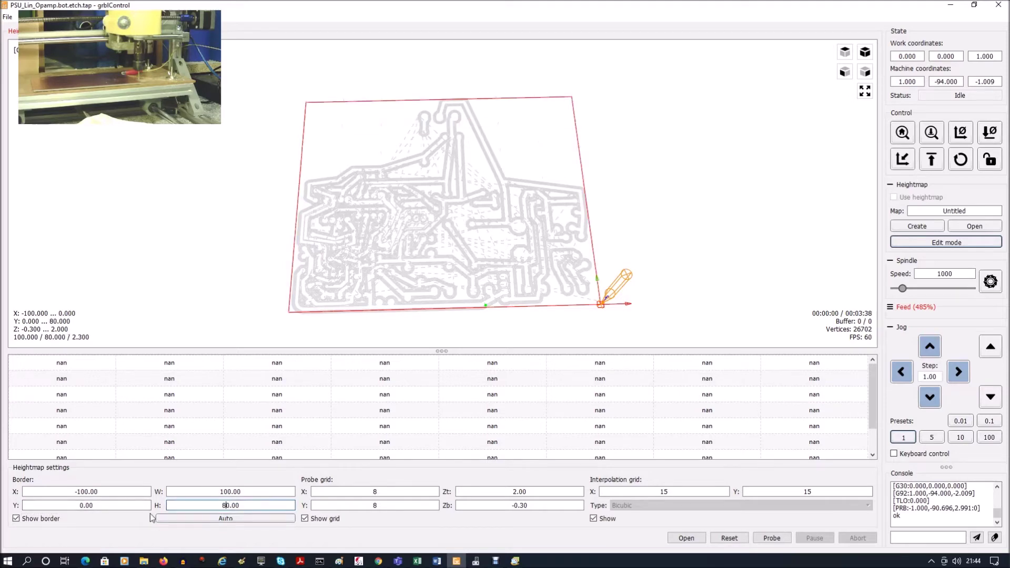
key("Tab")
left_click(393, 489)
Set the probe grid to 3 points in X and 4 points in Y
left_click(383, 505)
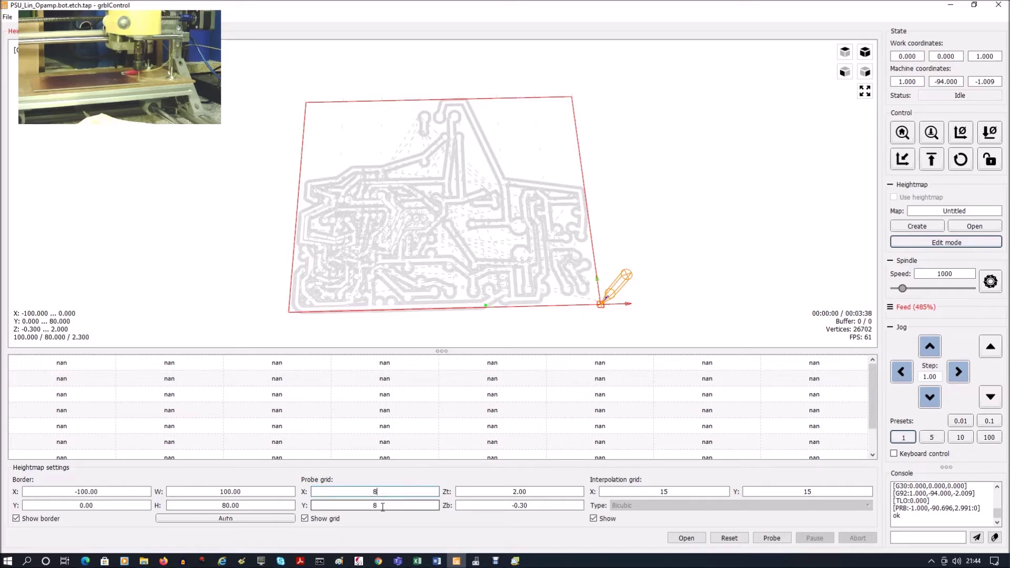
left_click(382, 491)
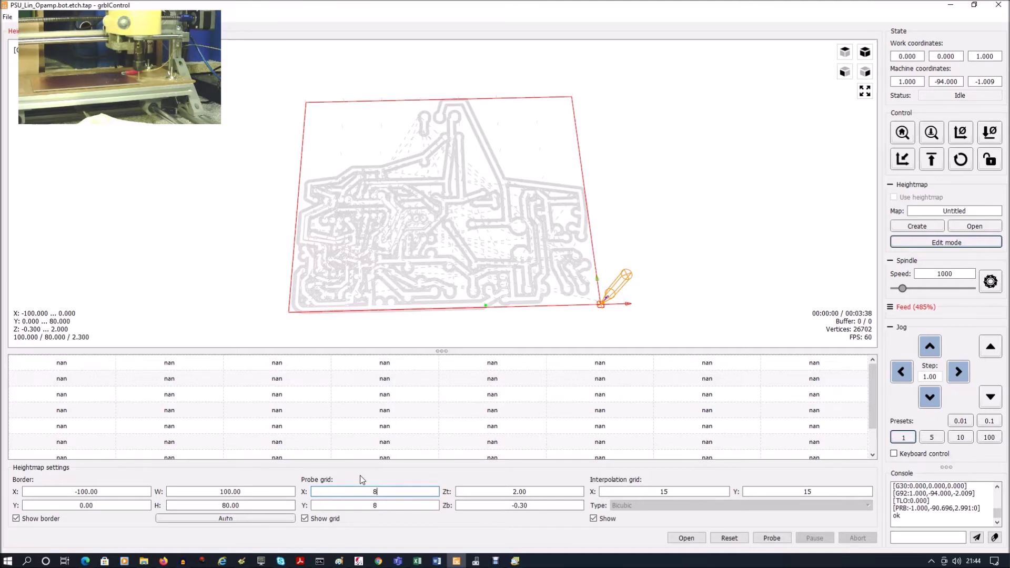
key("BackSpace")
type("3")
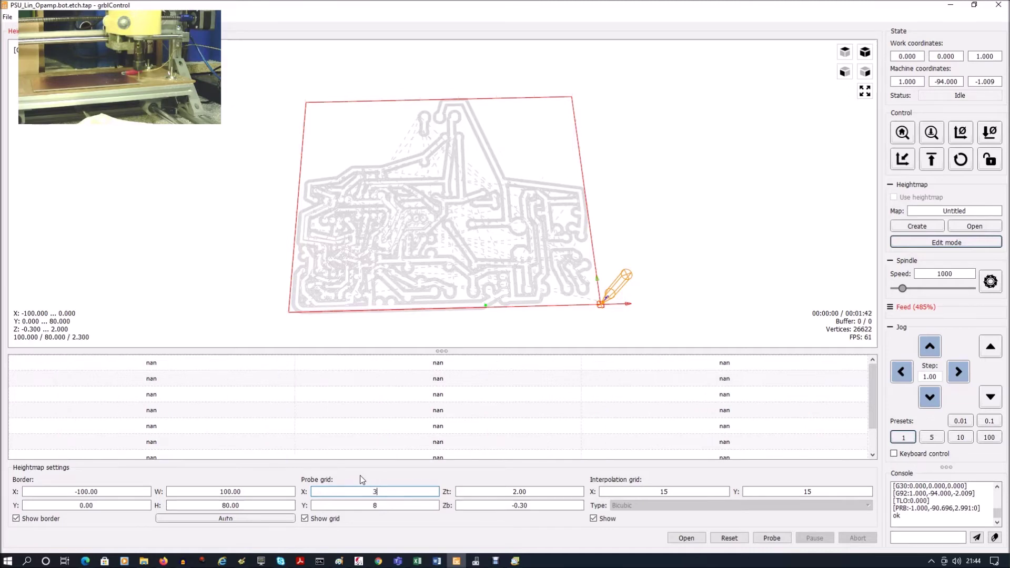
left_click(380, 504)
key("BackSpace")
type("4")
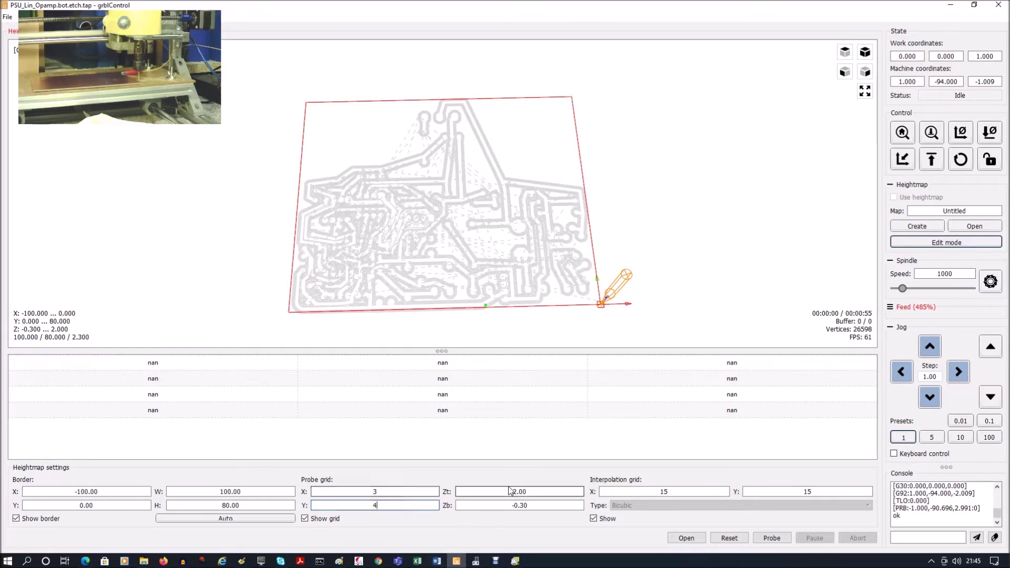
Confirm Zt 2.00 and Zb -0.30, then probe all 12 grid points
left_click(533, 492)
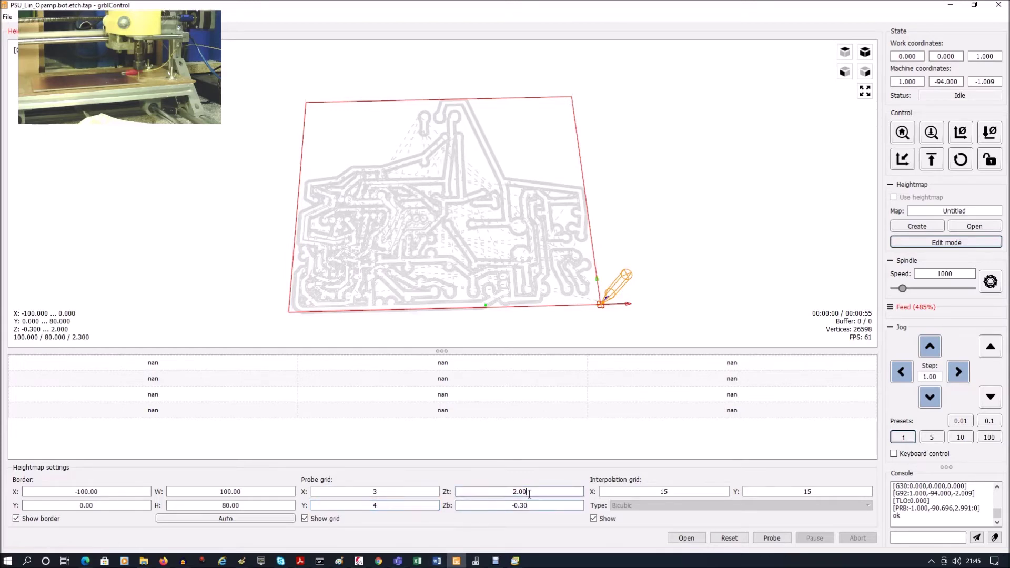
double_click(518, 493)
left_click(540, 495)
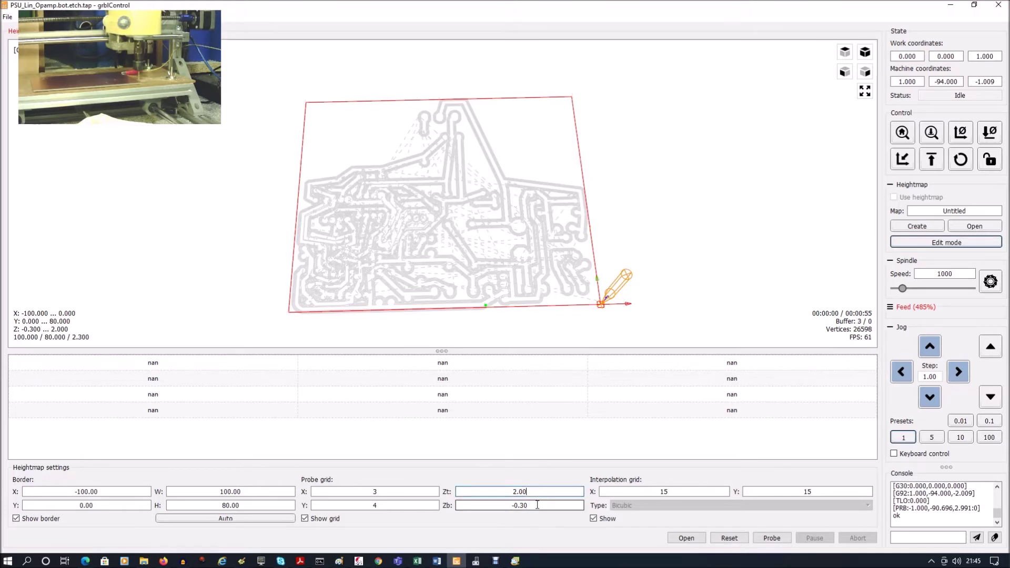
left_click(528, 505)
left_click(521, 506)
left_click(541, 505)
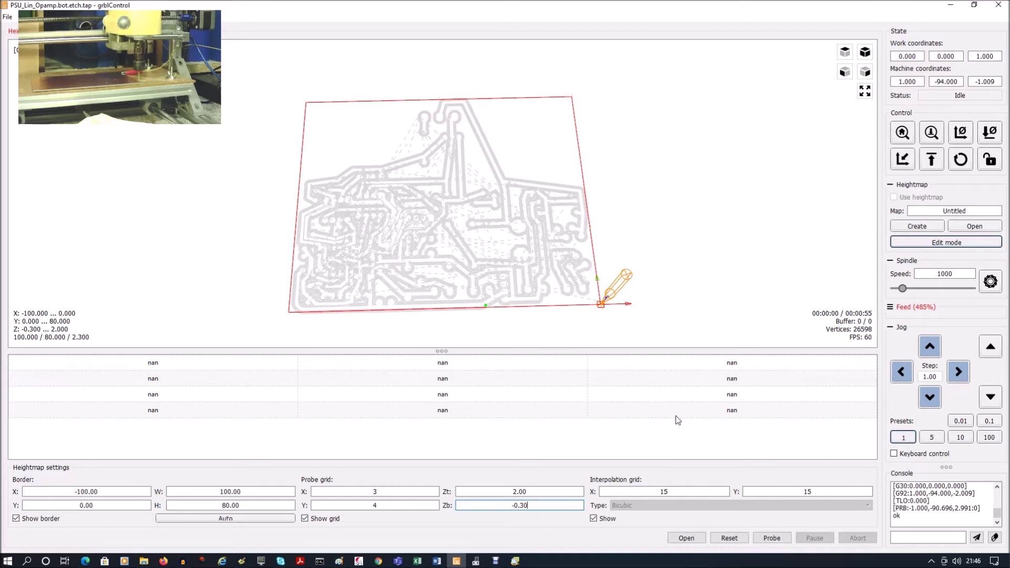
left_click(778, 541)
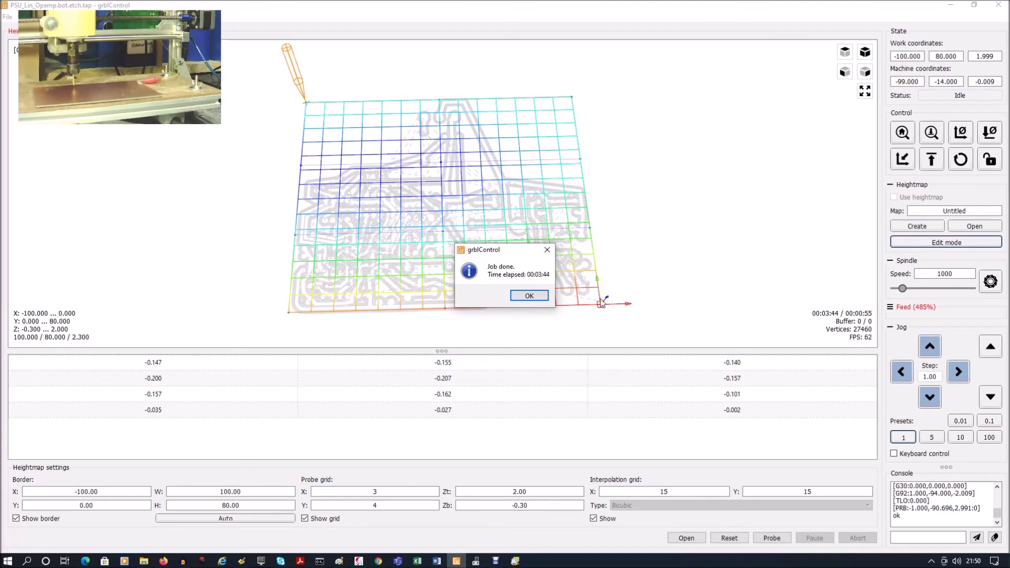
Dismiss the job-done notice reporting 00:03:44 elapsed, then select the interpolation grid Y value 15
left_click(530, 296)
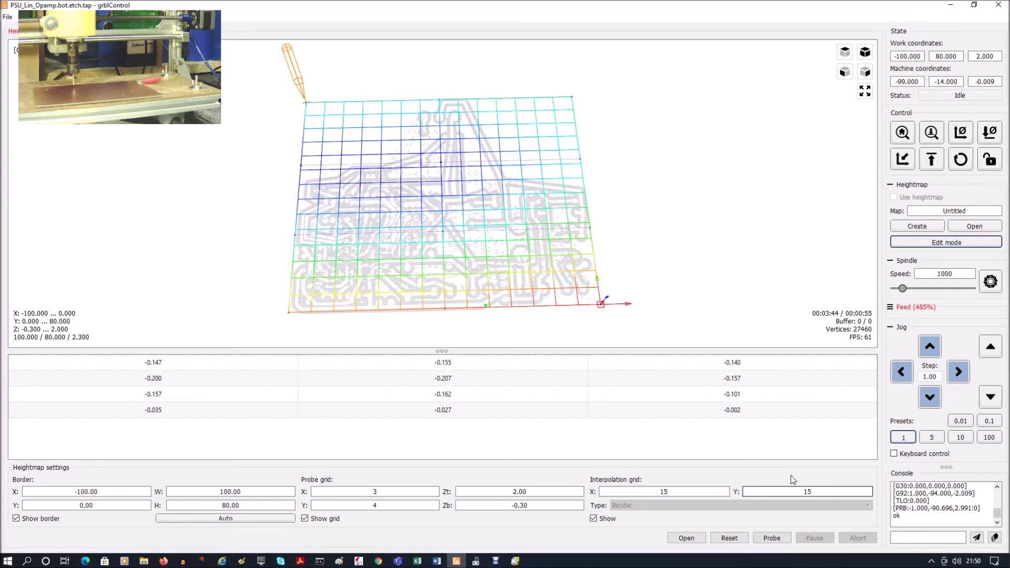
double_click(808, 491)
left_click(449, 380)
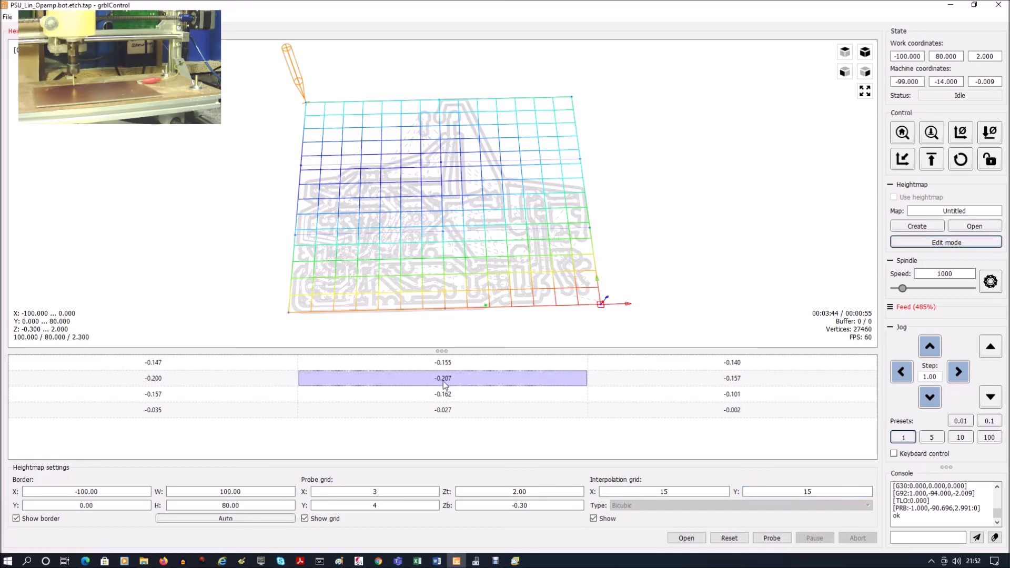
Edit the middle second-row probed height from -0.207 to -0.206
double_click(445, 383)
left_click(399, 374)
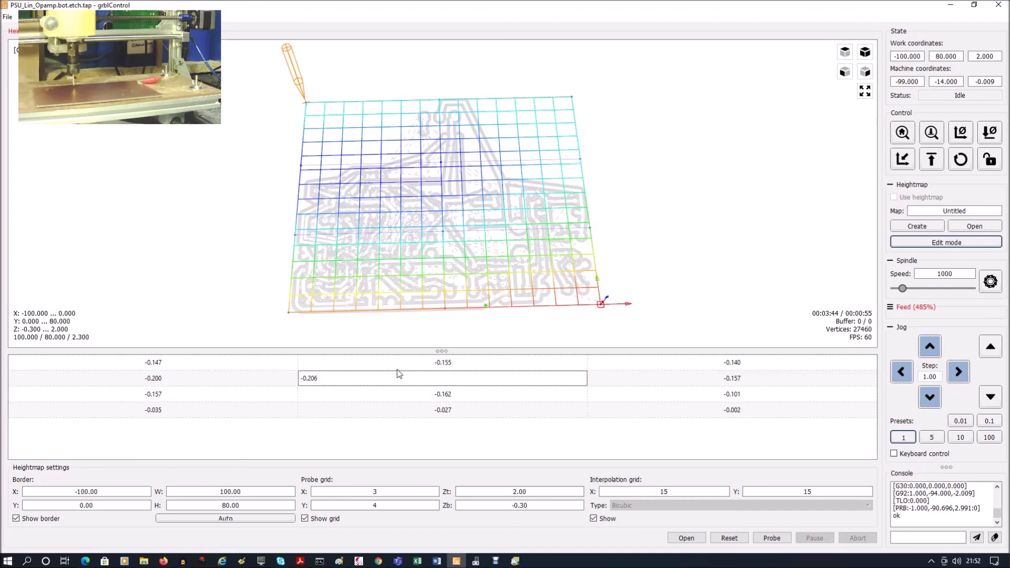
key("Tab")
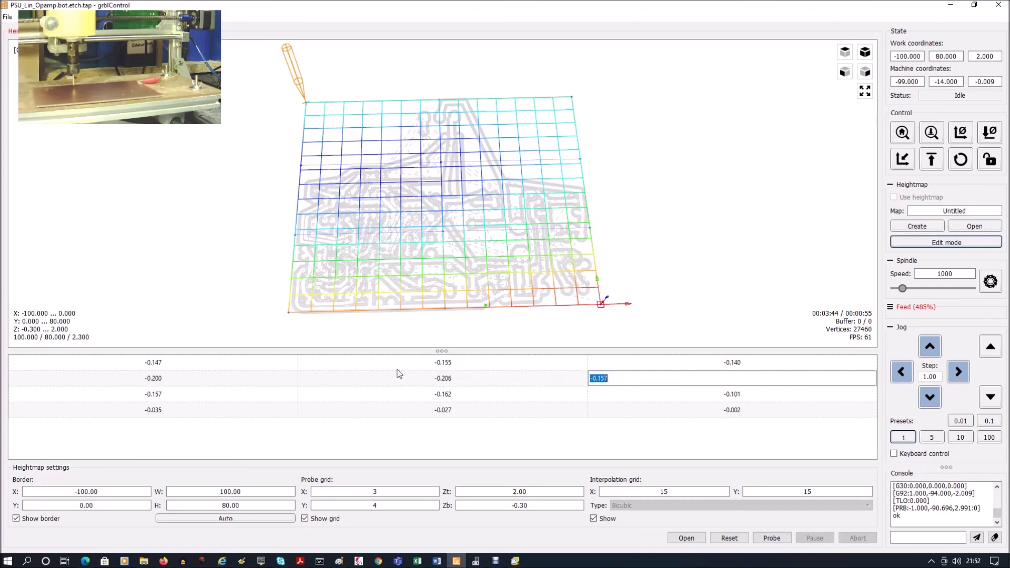
Exit heightmap edit mode, enable Use heightmap, and enlarge the G-code table to review the corrected Z values
left_click(953, 242)
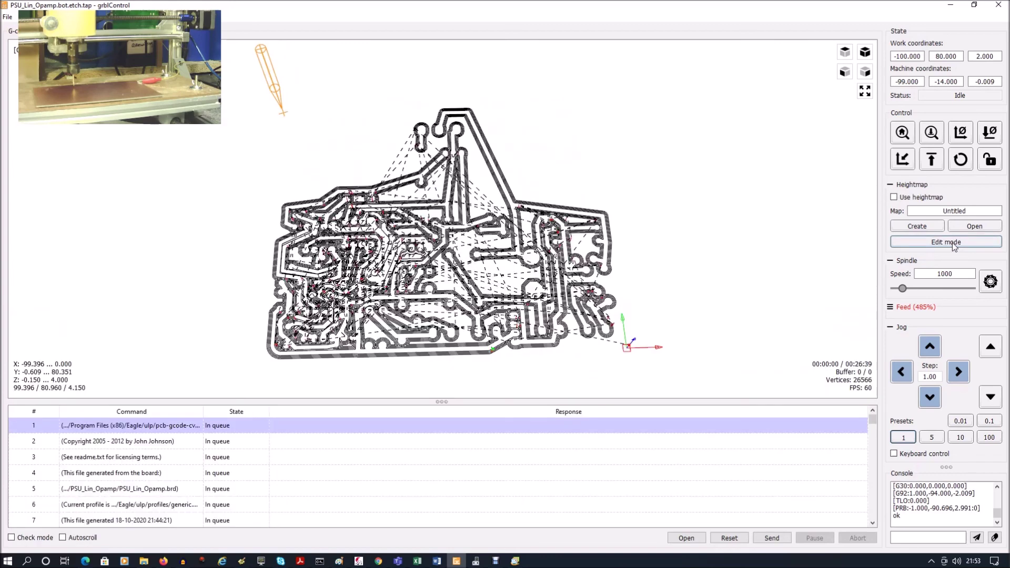
left_click(894, 198)
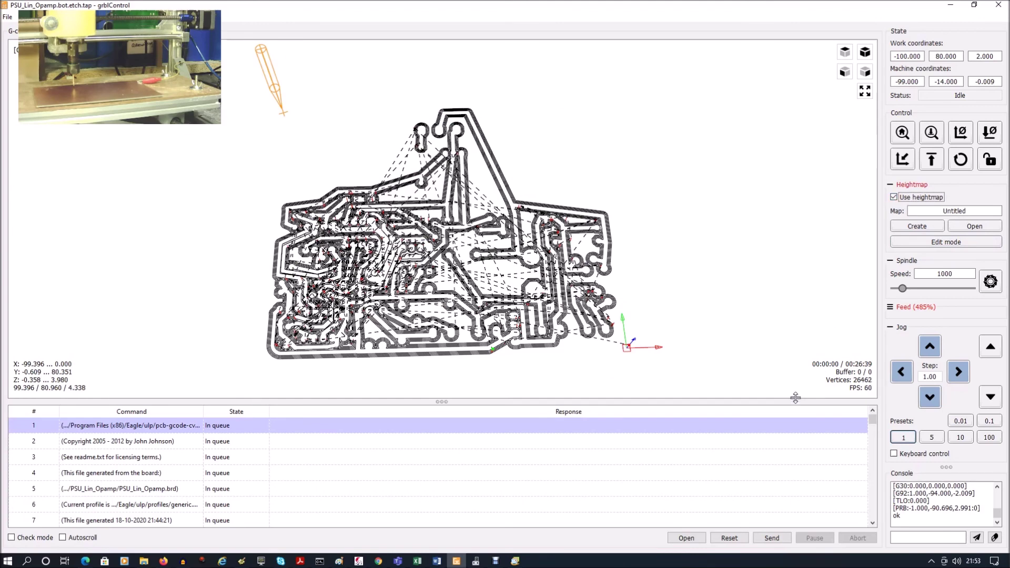
left_click_drag(791, 401, 786, 256)
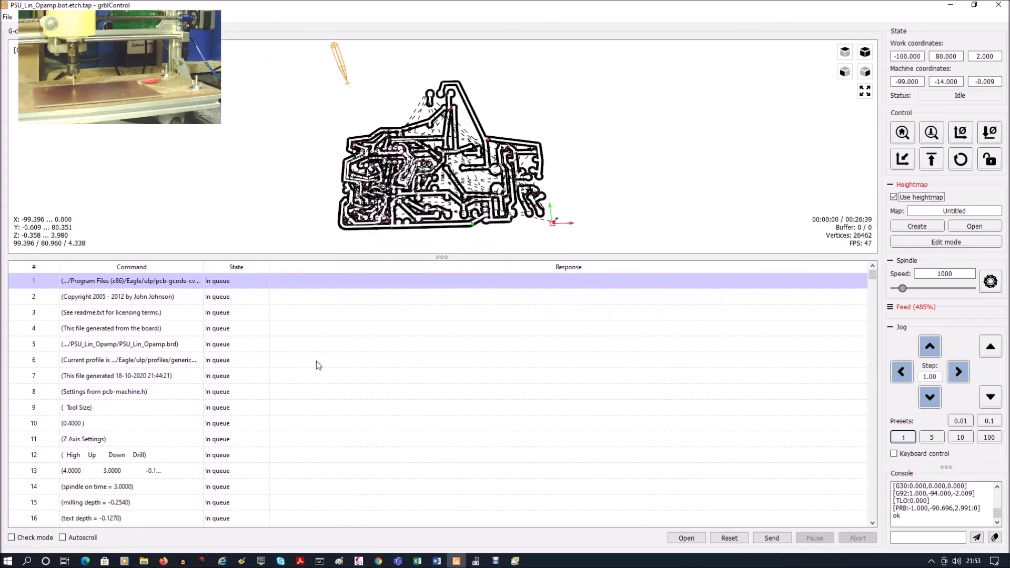
left_click(873, 276)
left_click_drag(872, 279, 774, 544)
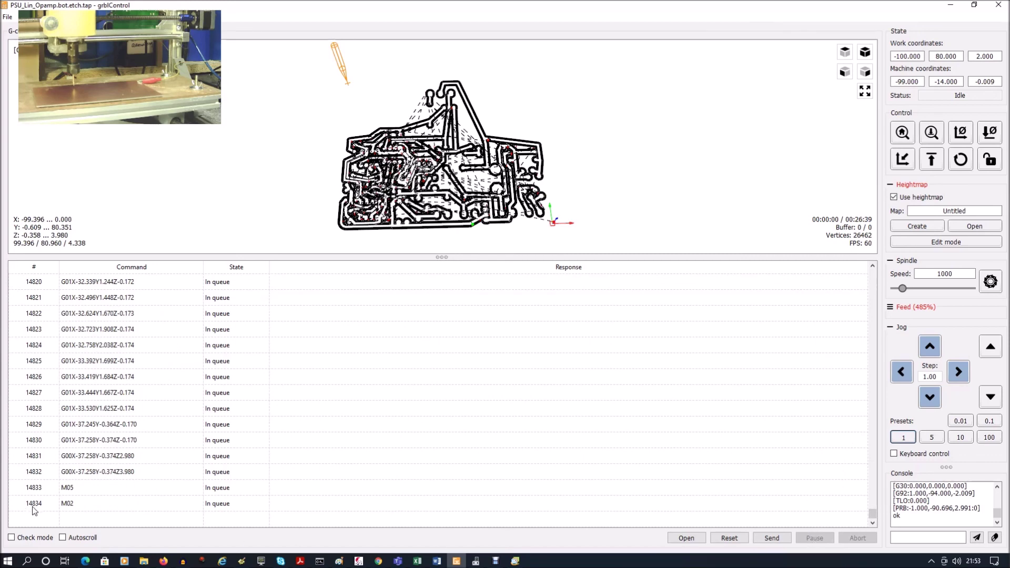
Toggle Use heightmap off and back on to compare uncorrected and corrected Z values
left_click(894, 197)
left_click_drag(873, 271, 871, 525)
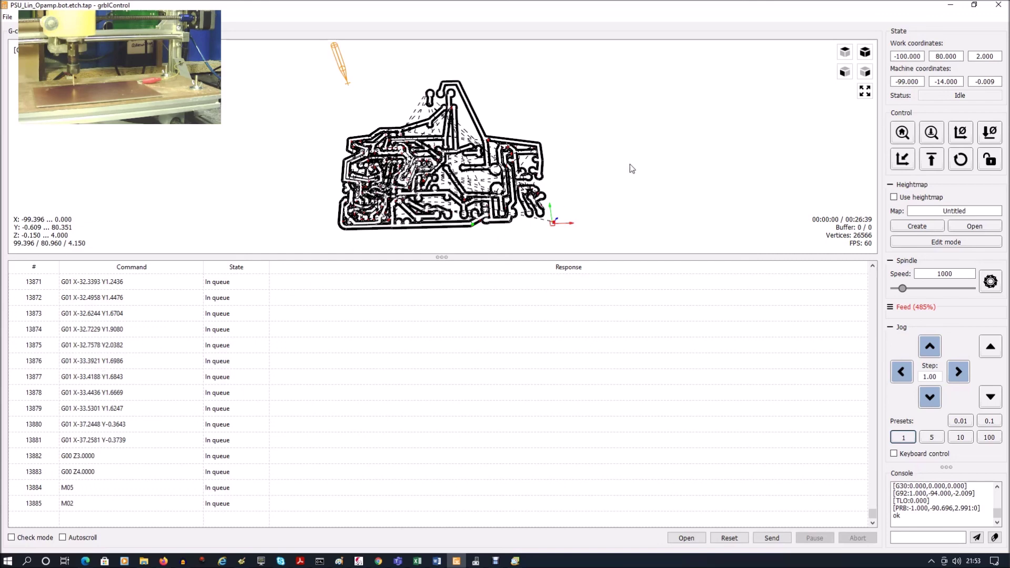
left_click(894, 197)
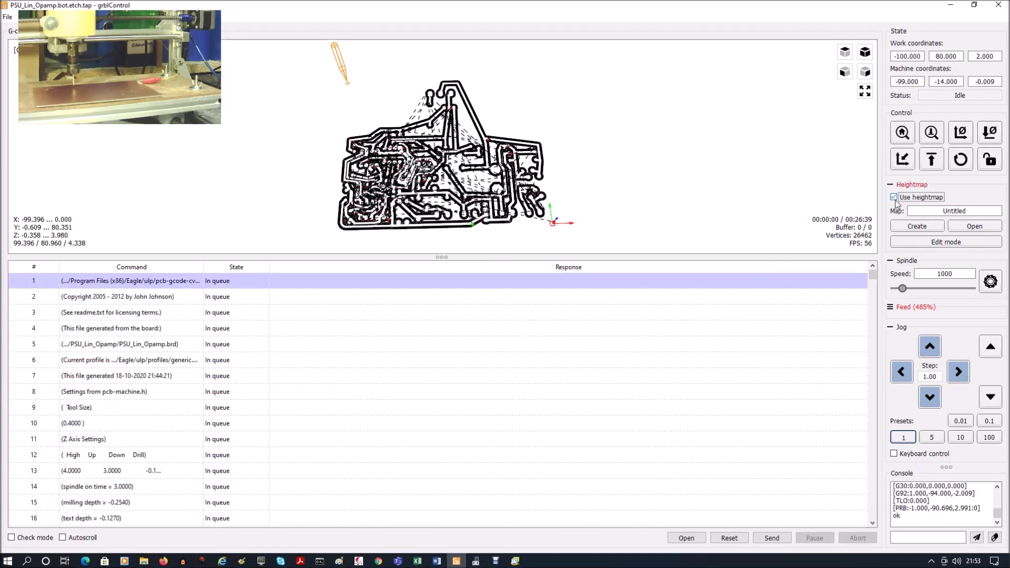